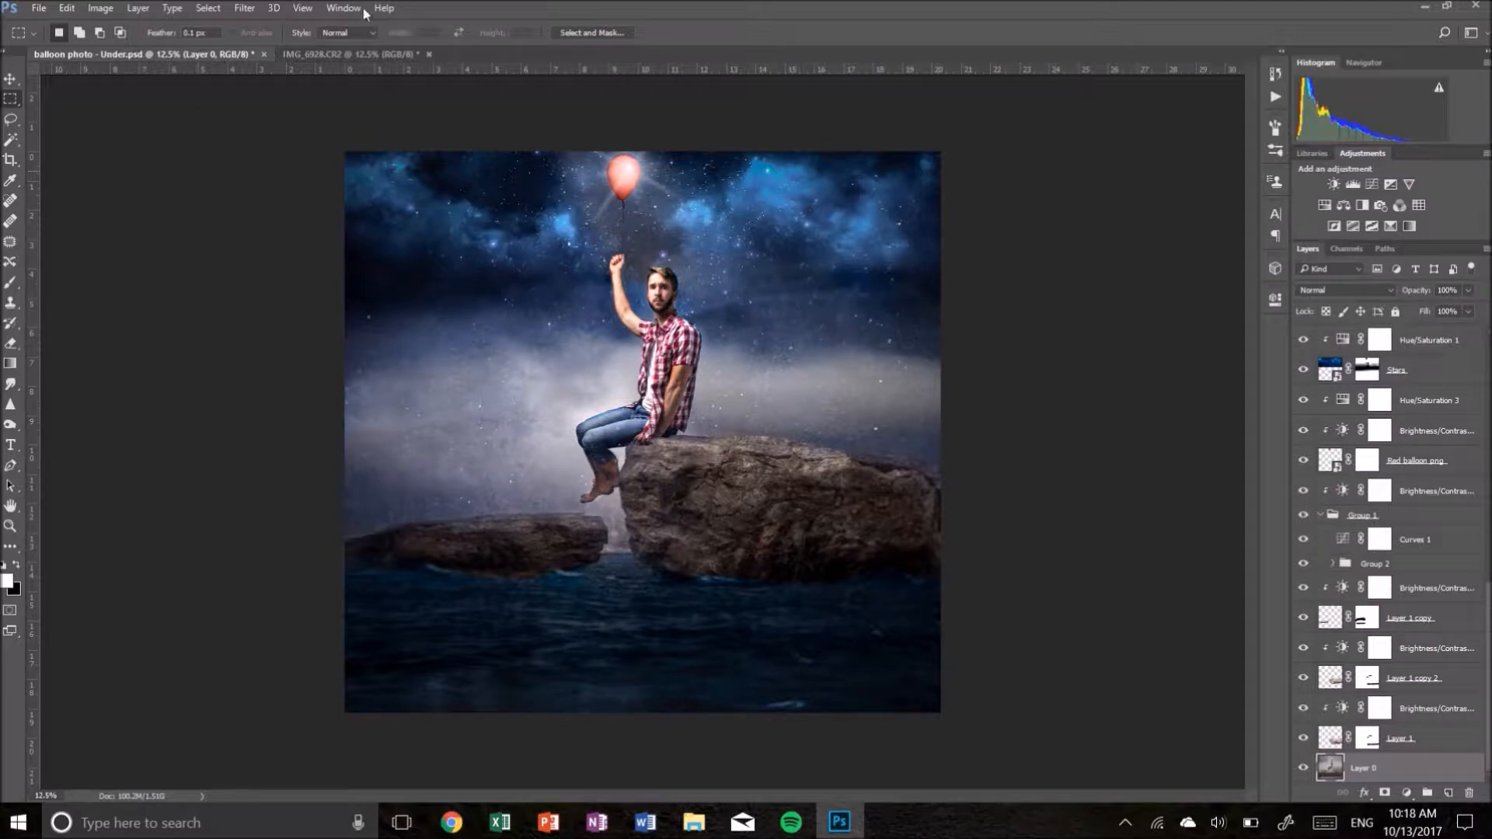
# - In the studio photo, remove the dark object on the carpet near the right edge with the Spot Healing Brush
pyautogui.click(383, 56)
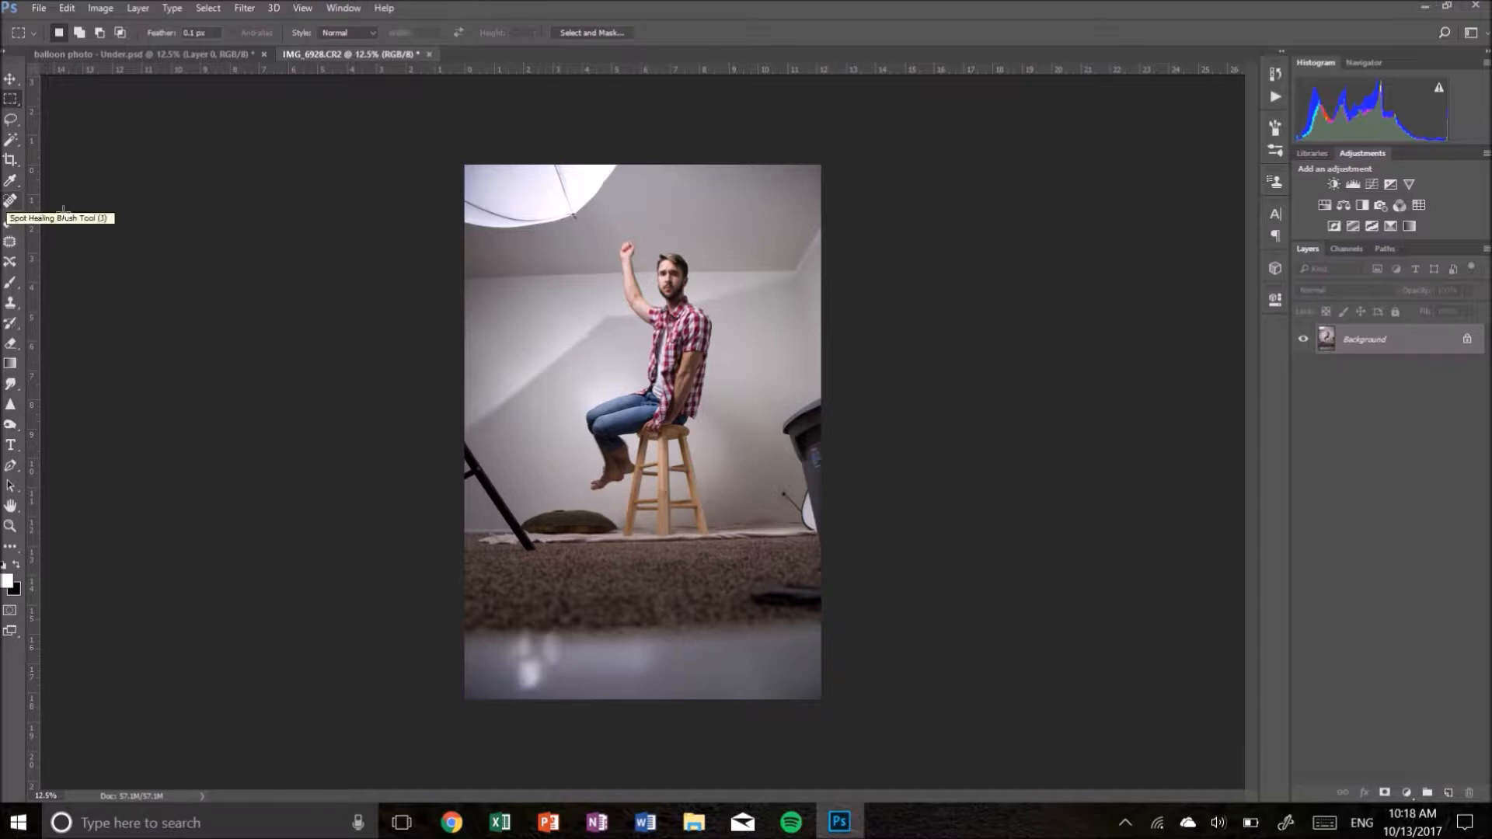
pyautogui.click(14, 202)
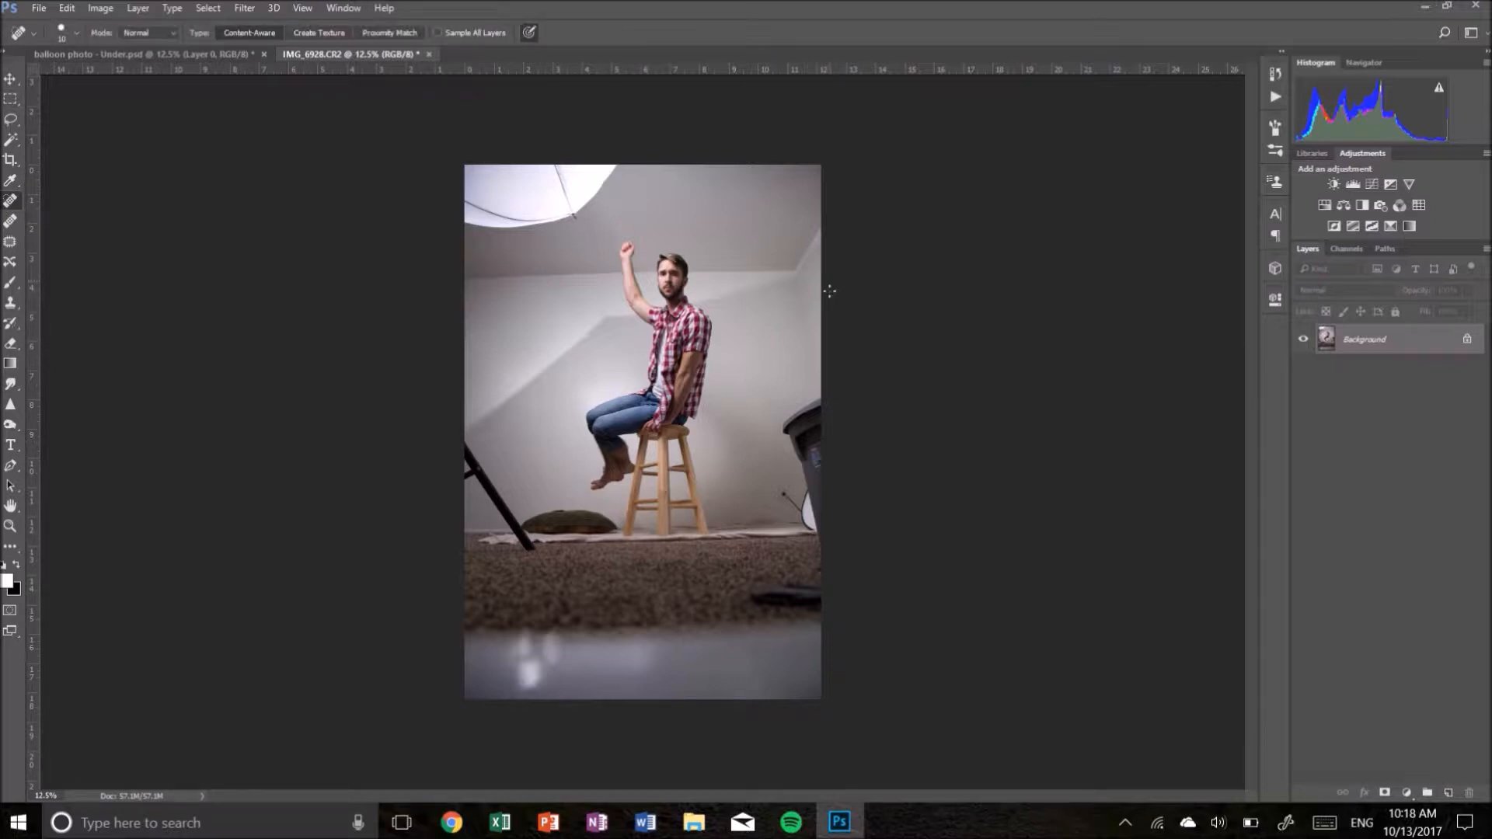
pyautogui.press(']')
pyautogui.press(']')
pyautogui.press(']')
pyautogui.press(']')
pyautogui.press(']')
pyautogui.press(']')
pyautogui.press(']')
pyautogui.press(']')
pyautogui.press(']')
pyautogui.press(']')
pyautogui.press(']')
pyautogui.press(']')
pyautogui.press('[')
pyautogui.press('[')
pyautogui.press('[')
pyautogui.press('[')
pyautogui.press('[')
pyautogui.moveTo(763, 596); pyautogui.dragTo(839, 594)
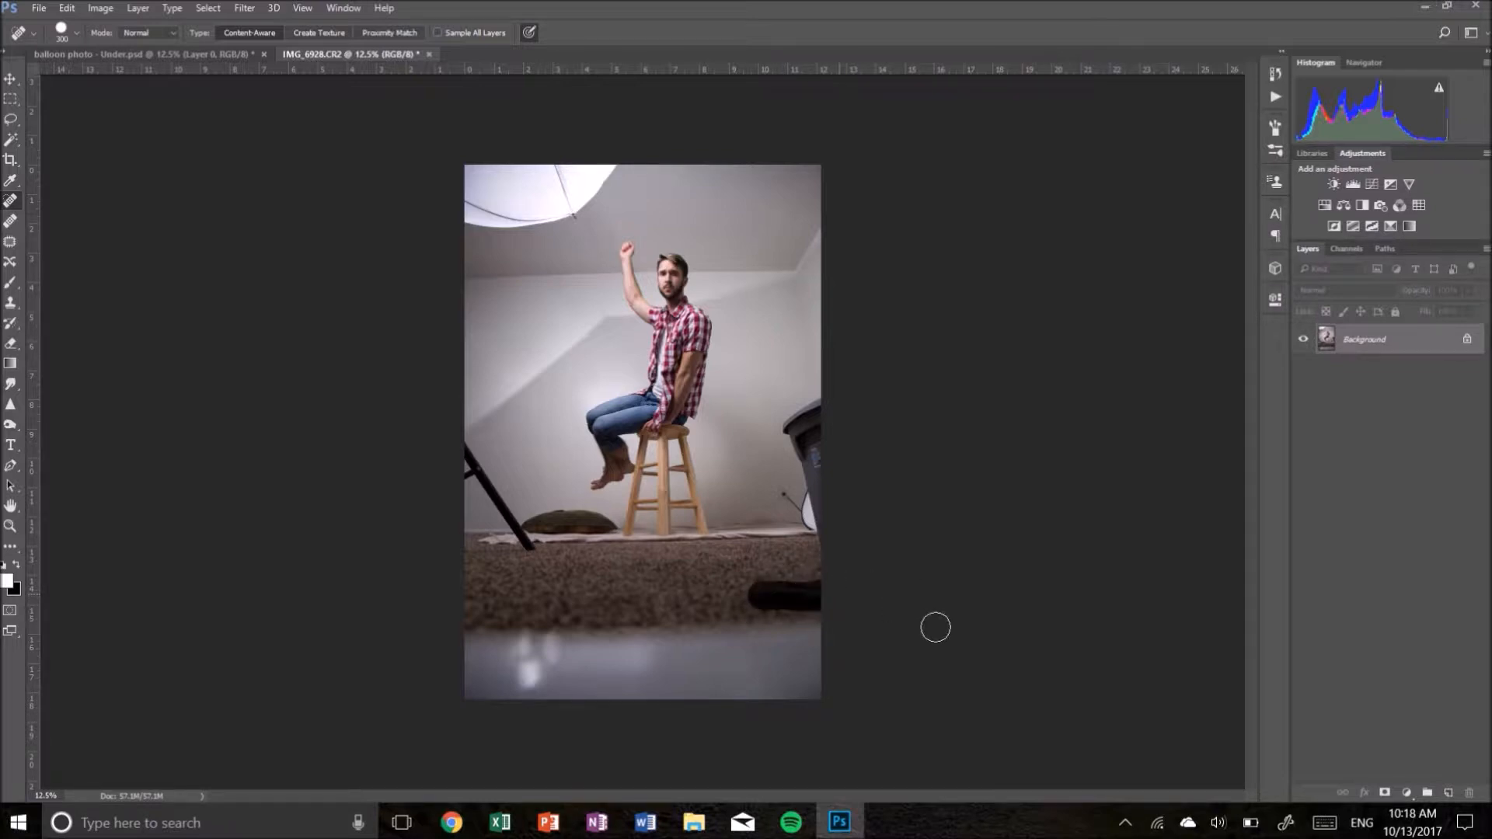
pyautogui.moveTo(809, 603); pyautogui.dragTo(826, 596)
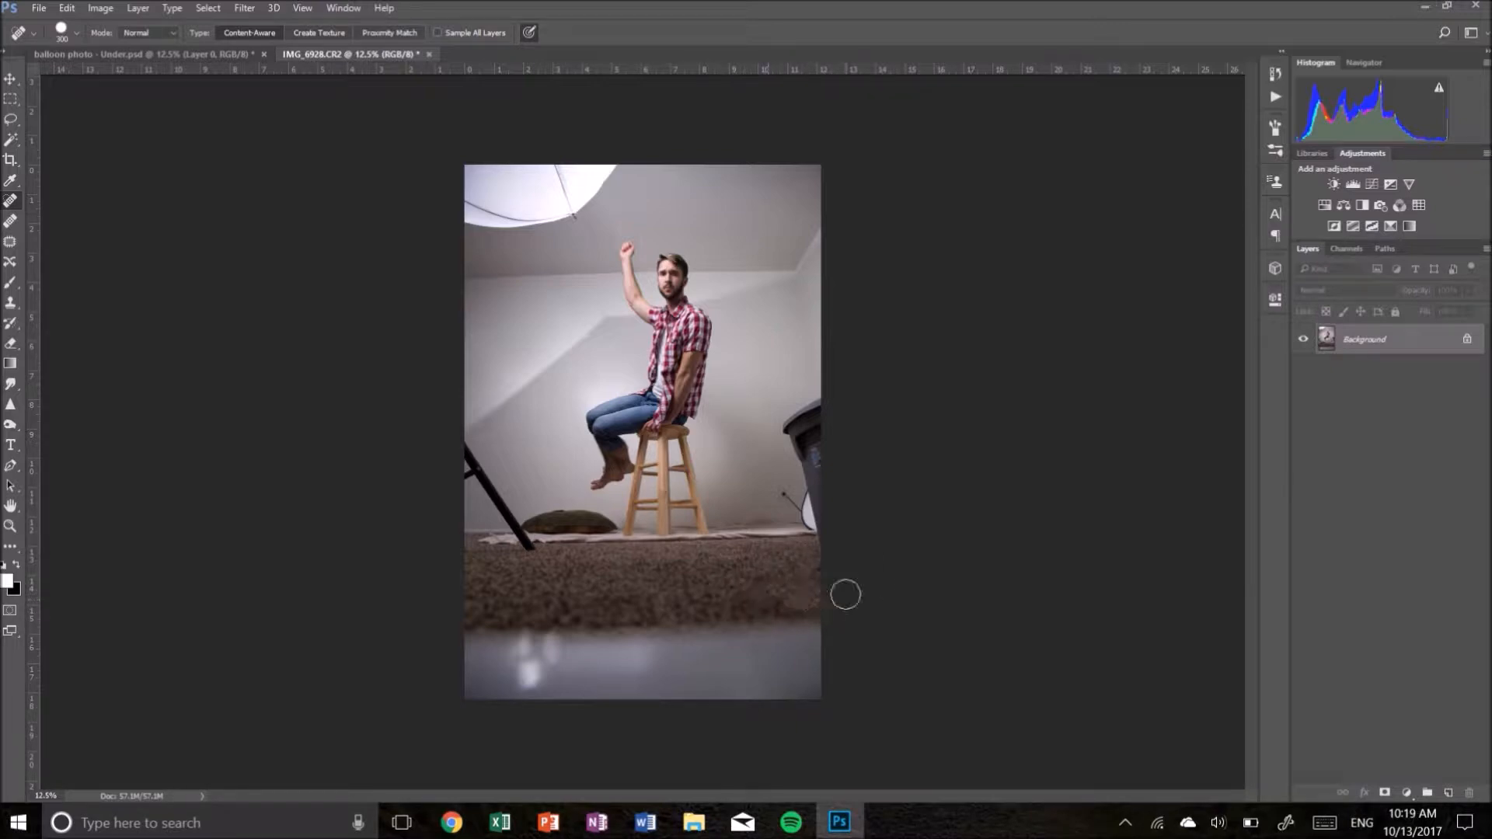
pyautogui.moveTo(820, 588); pyautogui.dragTo(793, 586)
# - Heal away the light stand leg and clutter along the lower left edge of the photo
pyautogui.press('[')
pyautogui.moveTo(532, 546); pyautogui.dragTo(463, 454)
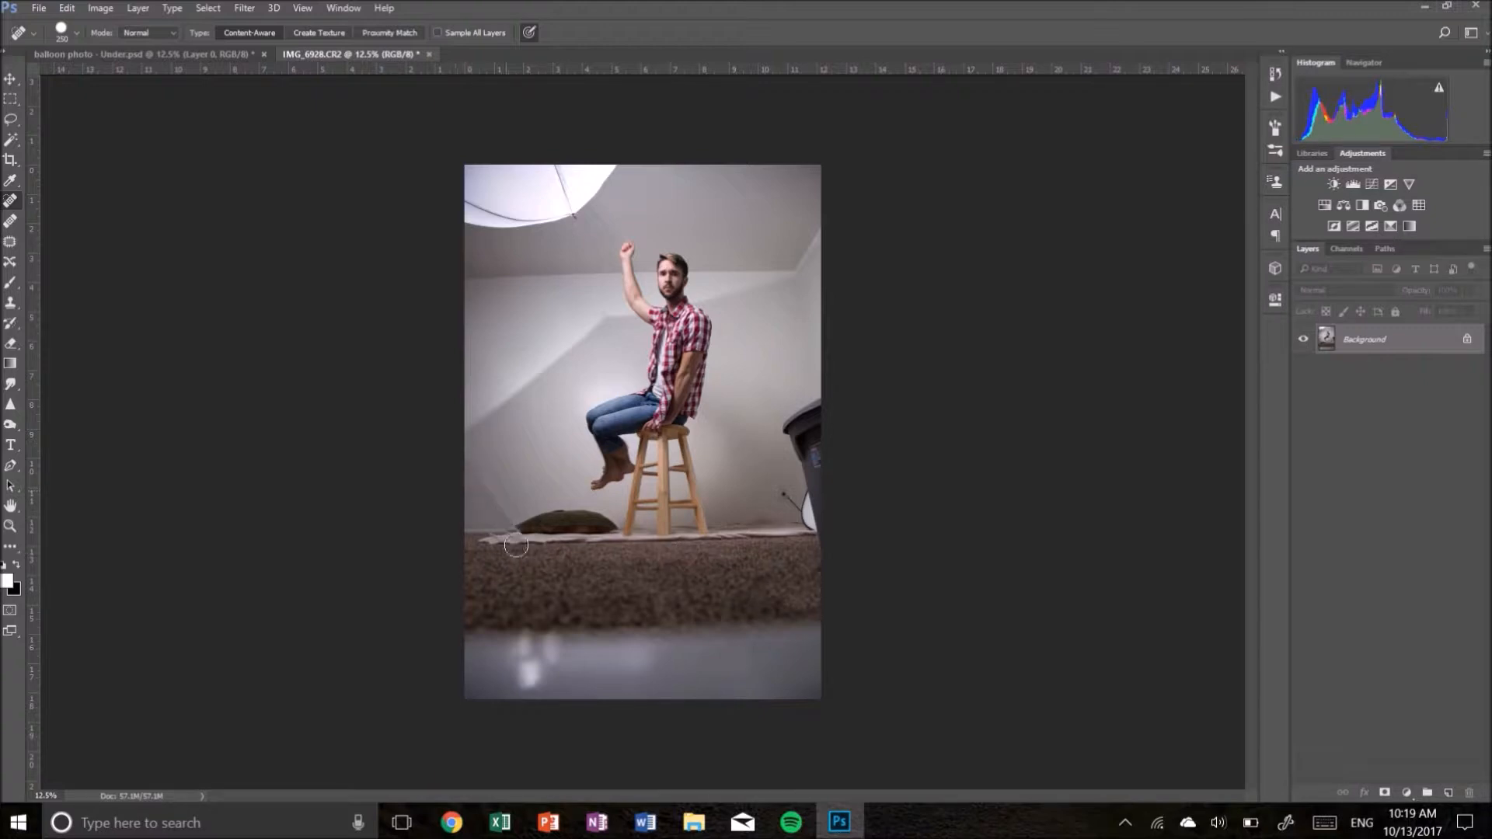
pyautogui.press(']')
pyautogui.press(']')
pyautogui.moveTo(476, 468); pyautogui.dragTo(500, 515)
pyautogui.click(490, 489)
pyautogui.press('[')
pyautogui.press('[')
pyautogui.press('[')
pyautogui.press('[')
pyautogui.press('[')
pyautogui.press('[')
pyautogui.moveTo(466, 458); pyautogui.dragTo(510, 522)
# - Heal away the trash can and cable along the right edge of the photo
pyautogui.moveTo(780, 486); pyautogui.dragTo(799, 506)
pyautogui.press(']')
pyautogui.press(']')
pyautogui.press(']')
pyautogui.press(']')
pyautogui.press(']')
pyautogui.press(']')
pyautogui.press(']')
pyautogui.press(']')
pyautogui.moveTo(806, 424)
pyautogui.mouseDown()
pyautogui.moveTo(813, 413)
pyautogui.moveTo(833, 520)
pyautogui.moveTo(974, 575)
pyautogui.mouseUp()
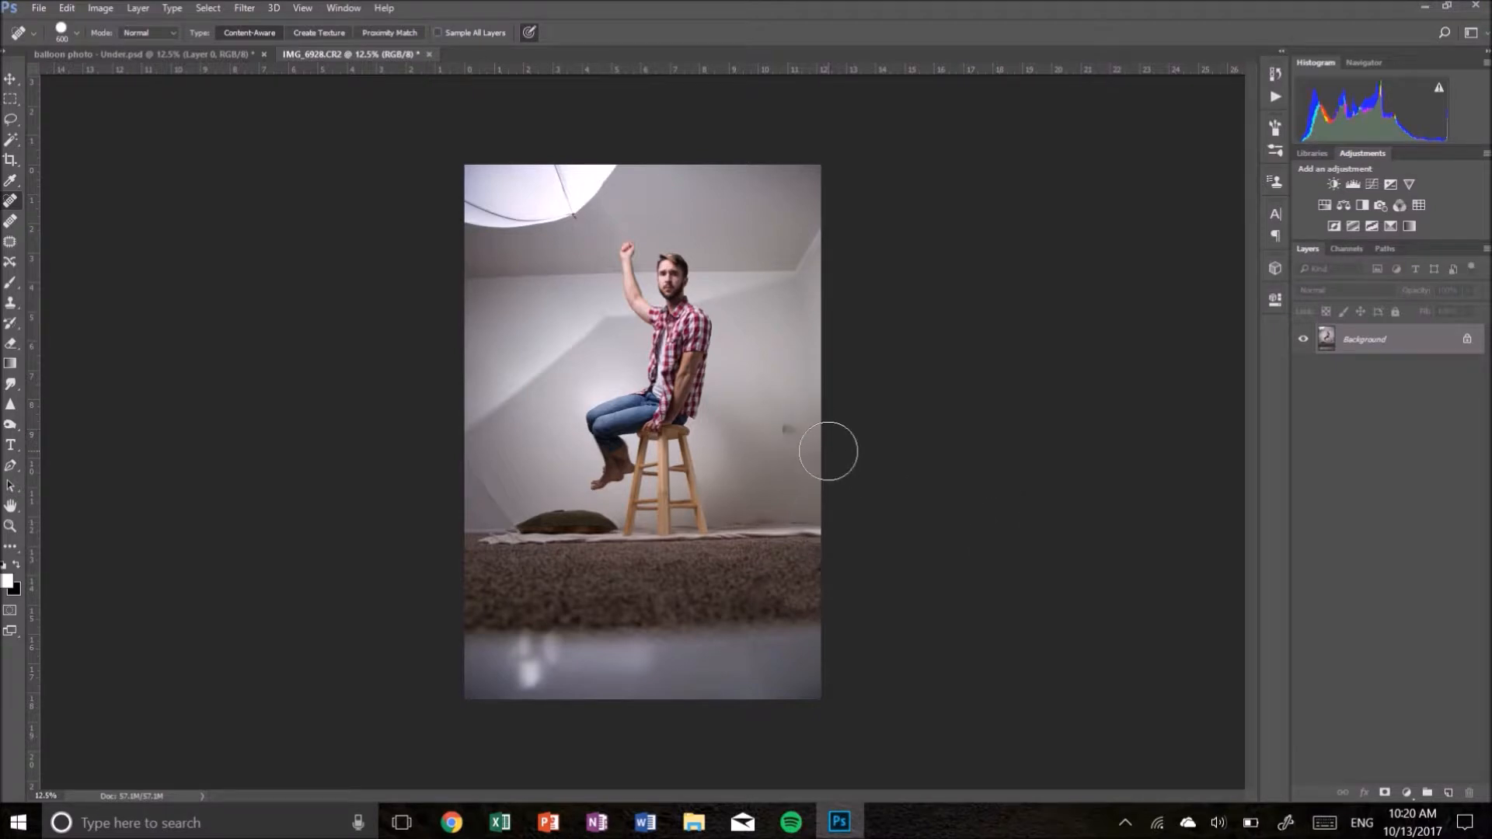
pyautogui.click(778, 428)
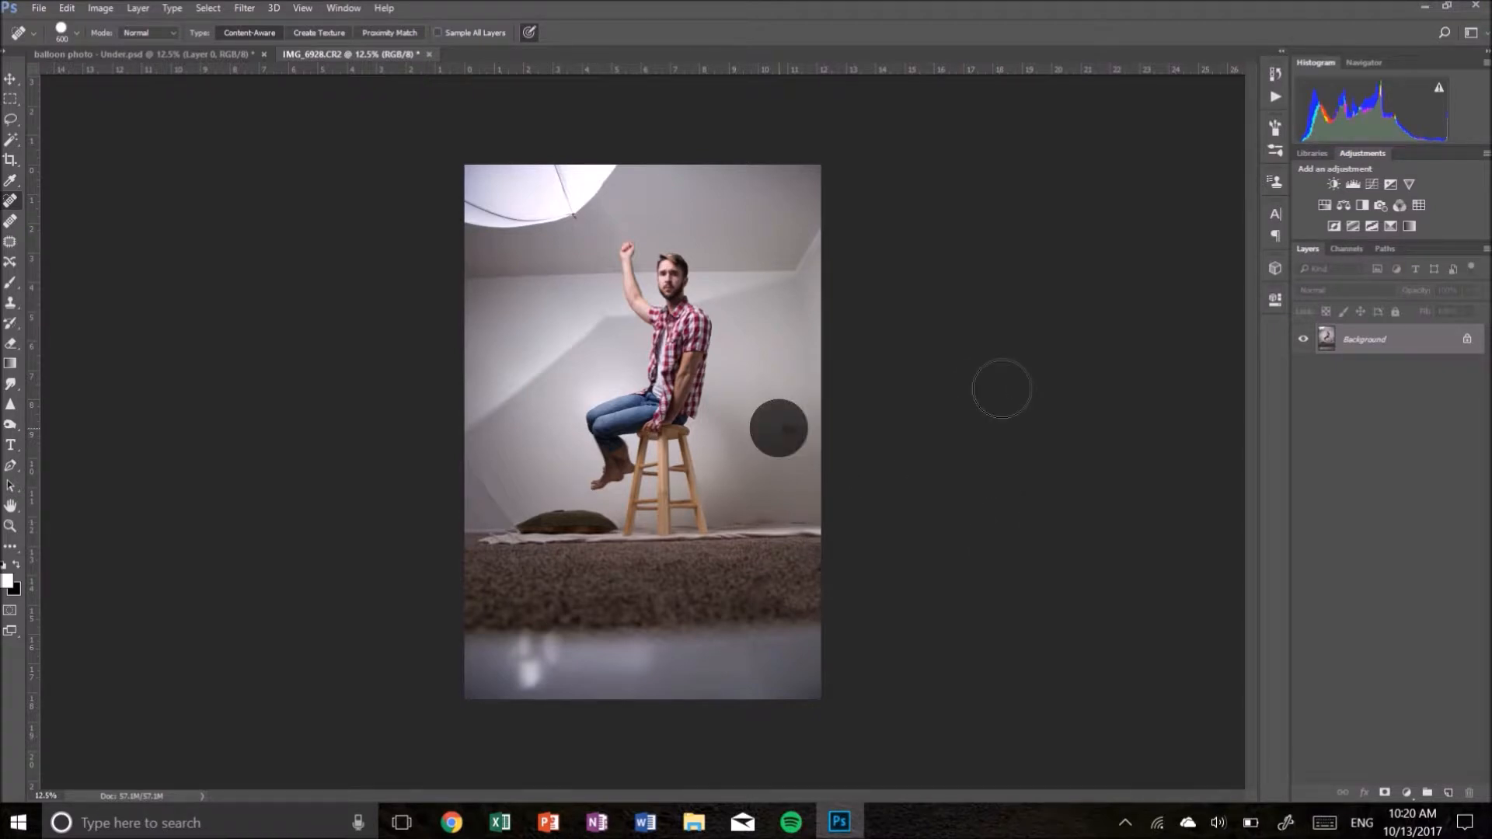
# - Heal away the umbrella light in the upper left corner
pyautogui.moveTo(605, 176)
pyautogui.mouseDown()
pyautogui.moveTo(553, 214)
pyautogui.moveTo(459, 202)
pyautogui.moveTo(591, 149)
pyautogui.mouseUp()
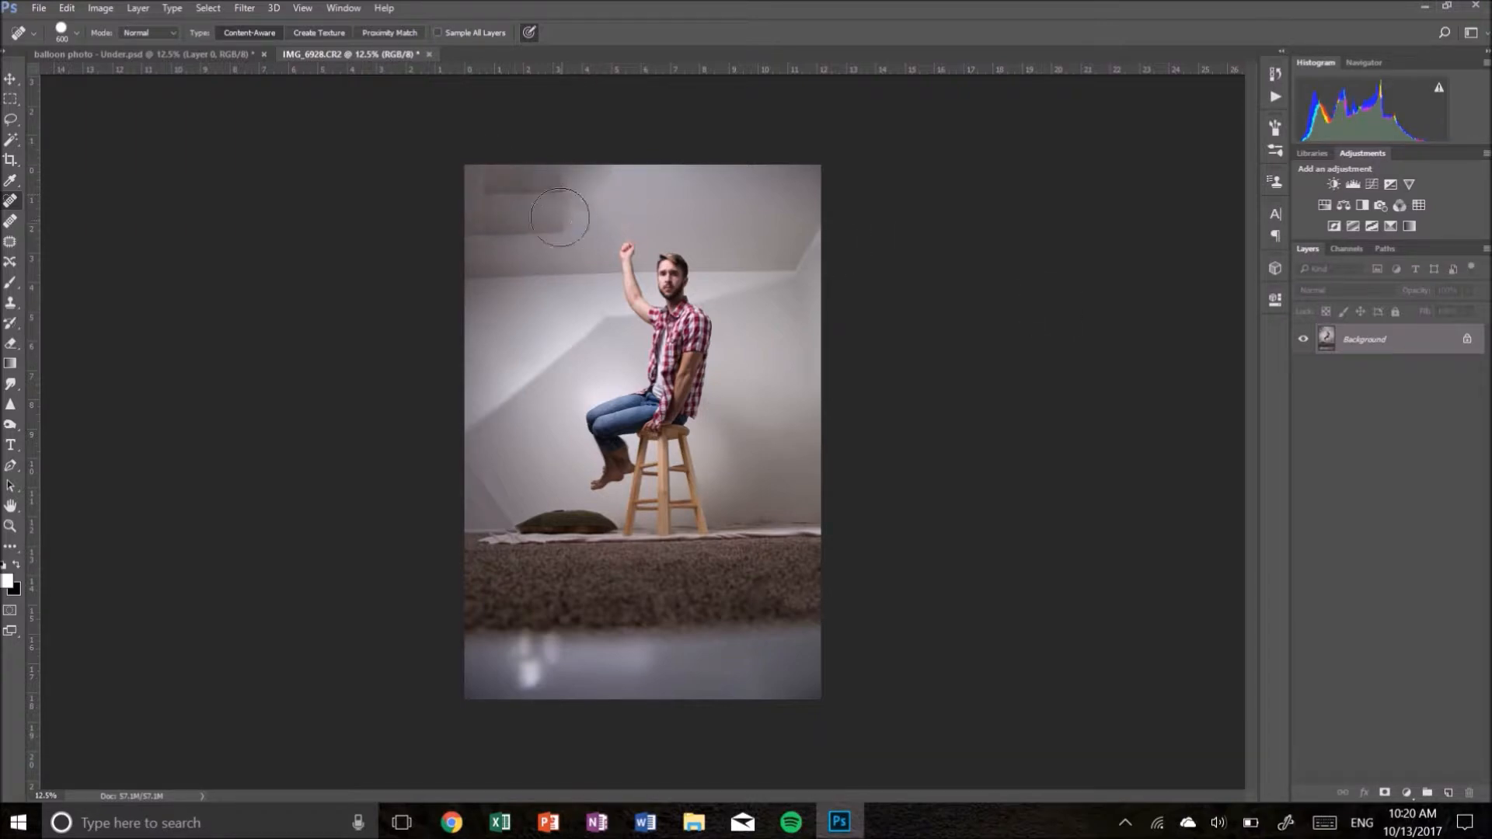
pyautogui.moveTo(559, 220)
pyautogui.mouseDown()
pyautogui.moveTo(474, 210)
pyautogui.moveTo(567, 173)
pyautogui.moveTo(595, 185)
pyautogui.mouseUp()
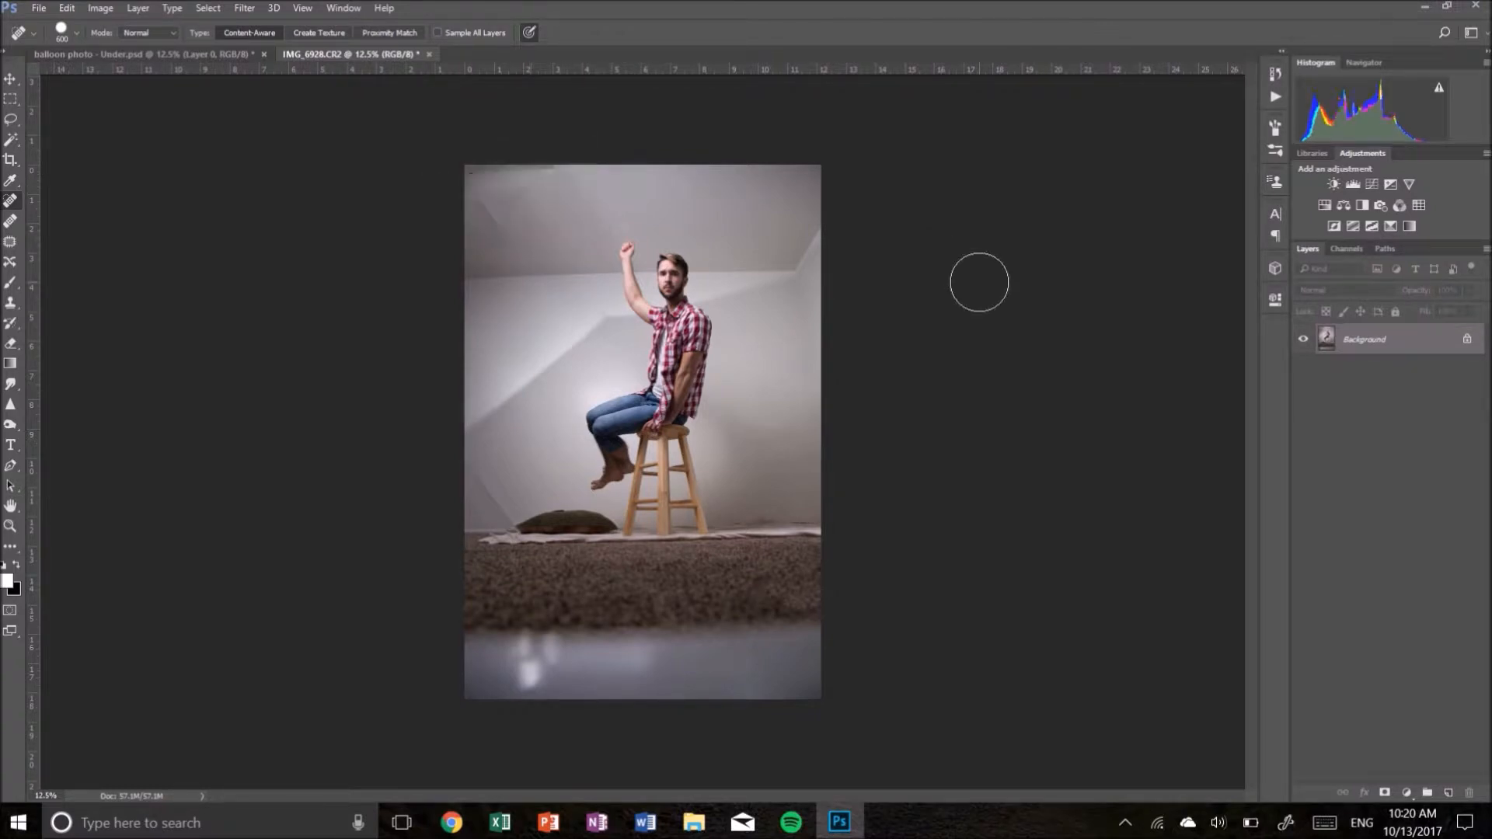
pyautogui.moveTo(526, 157)
pyautogui.mouseDown()
pyautogui.moveTo(471, 165)
pyautogui.moveTo(506, 221)
pyautogui.mouseUp()
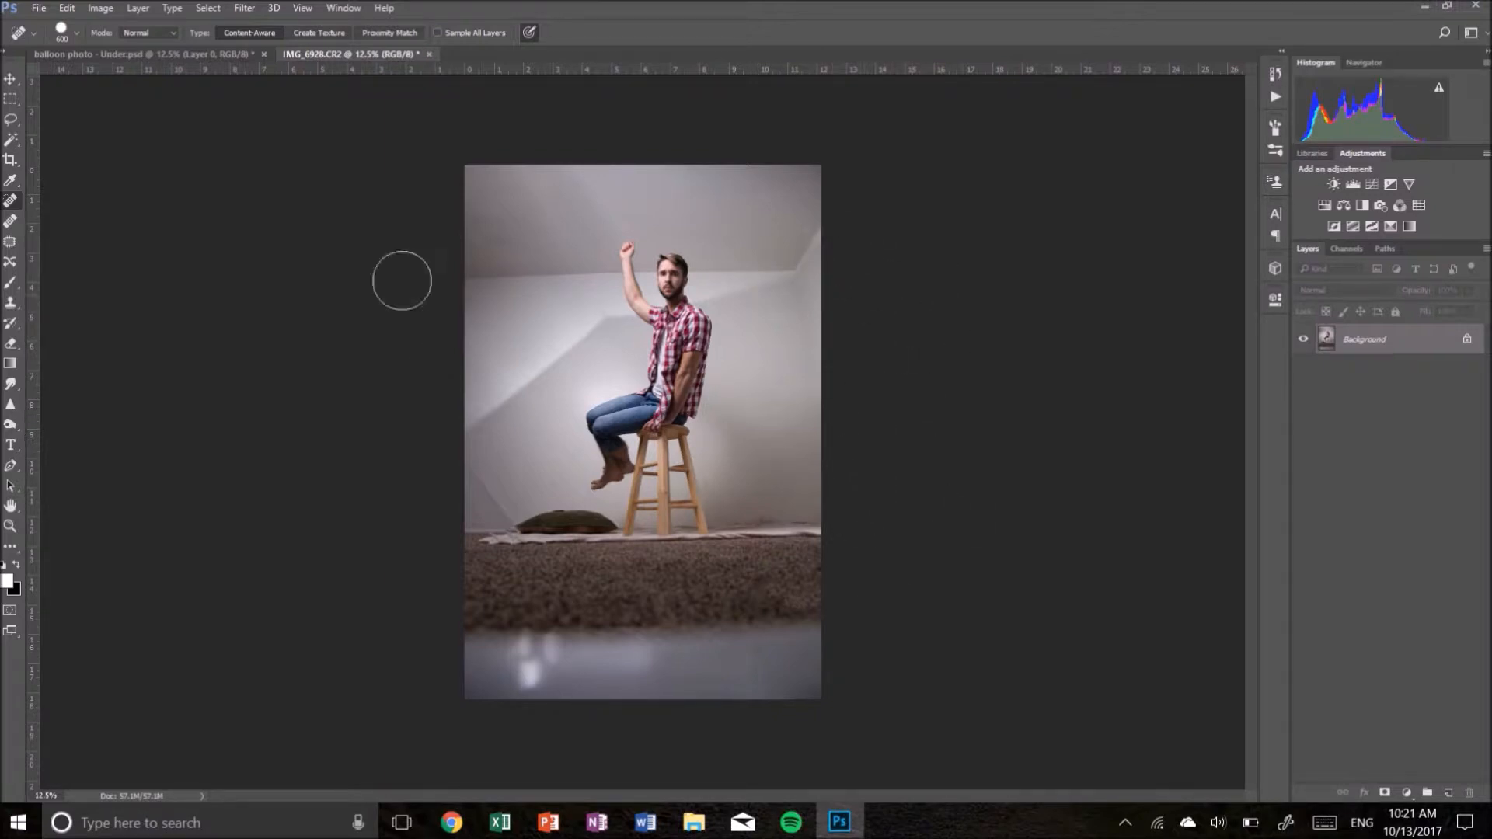
# - Widen the canvas on both sides with the Crop tool to an almost square shape
pyautogui.click(11, 160)
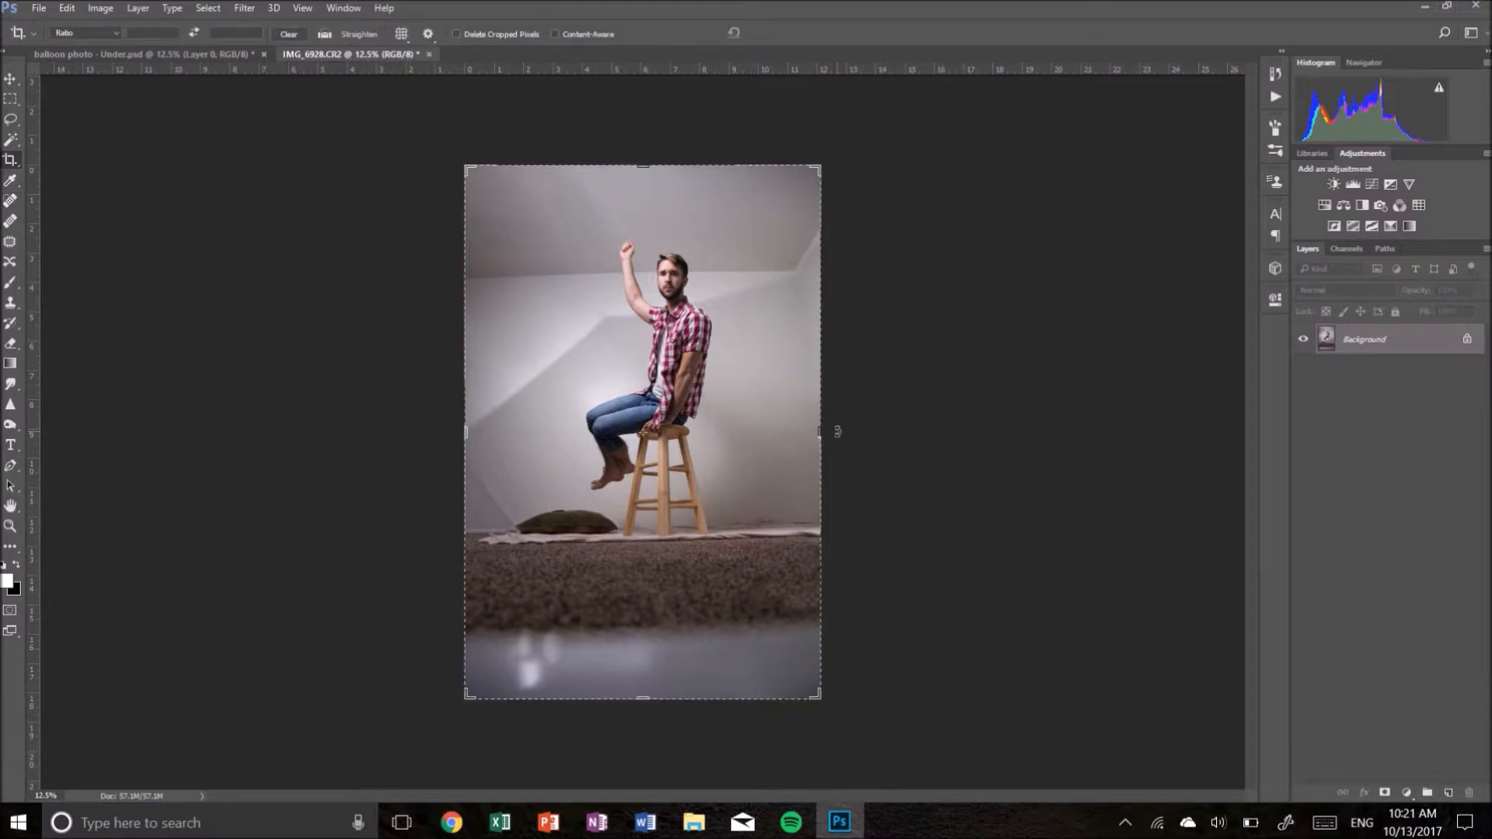
pyautogui.moveTo(822, 435); pyautogui.dragTo(874, 435)
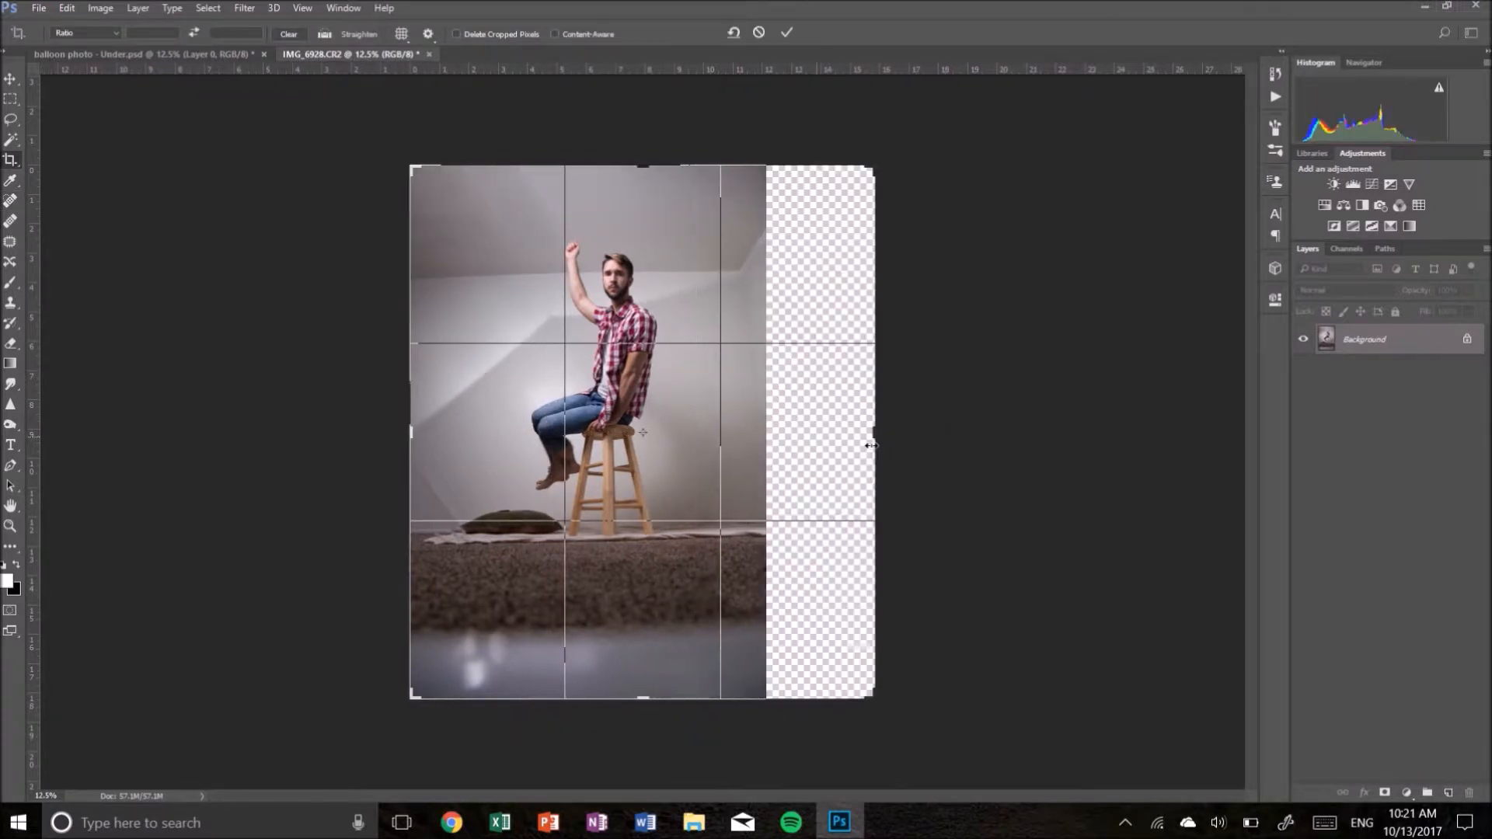
pyautogui.moveTo(410, 436); pyautogui.dragTo(371, 436)
pyautogui.moveTo(913, 436); pyautogui.dragTo(945, 435)
pyautogui.moveTo(348, 433); pyautogui.dragTo(336, 431)
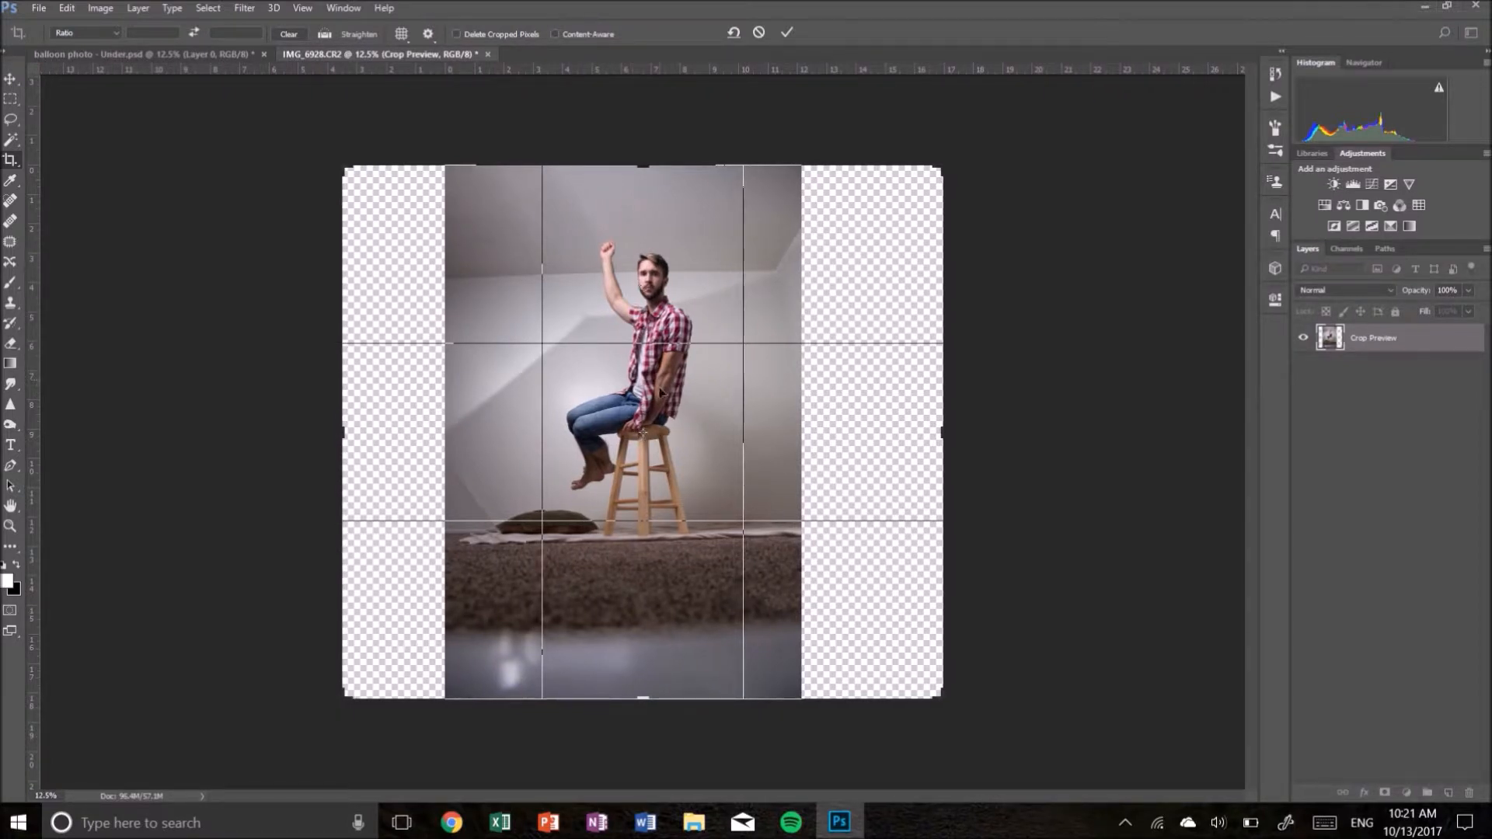
pyautogui.moveTo(948, 436); pyautogui.dragTo(948, 436)
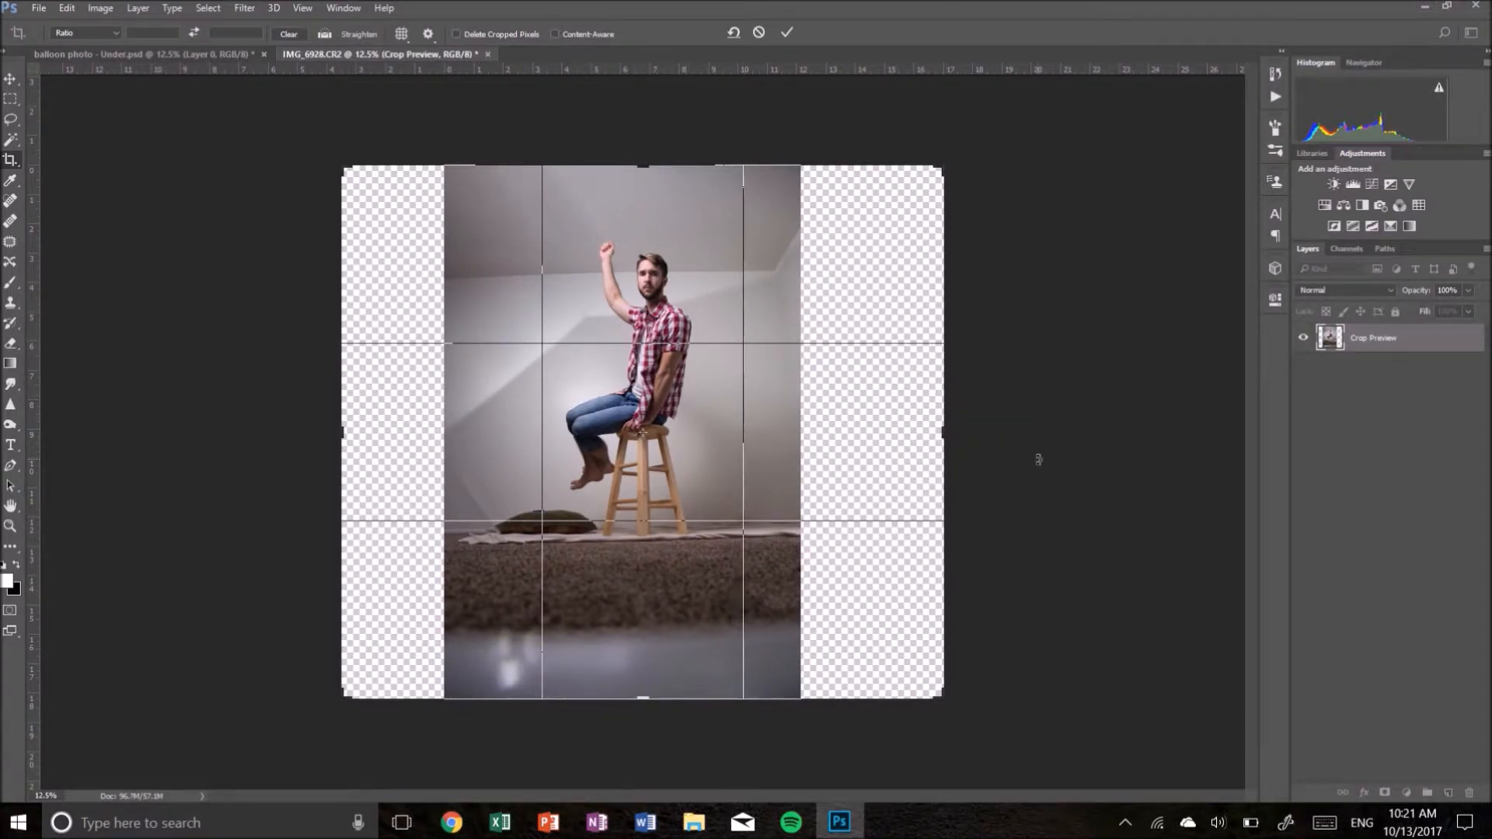
pyautogui.press('Return')
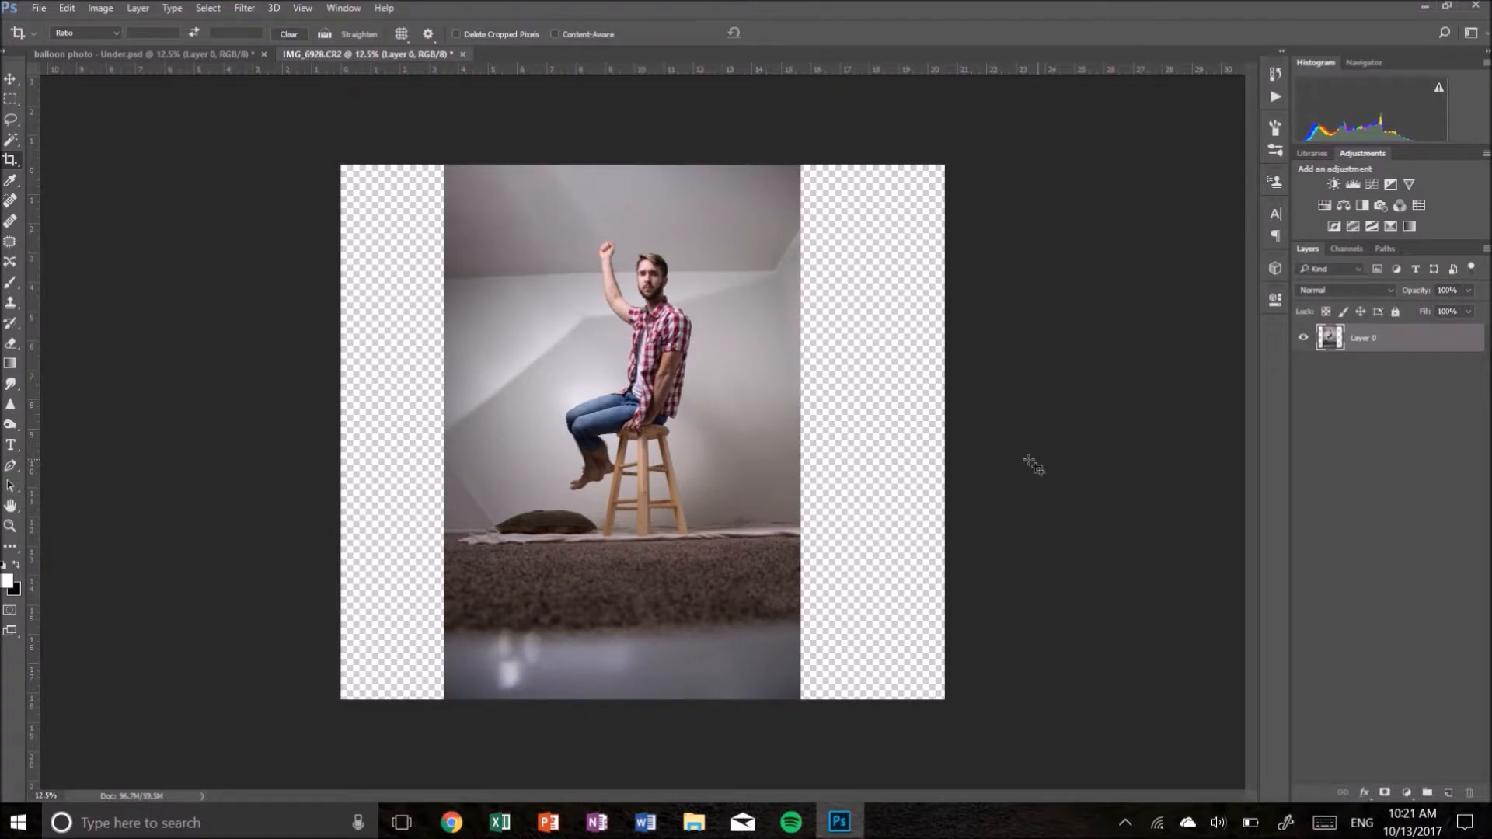
# - Extend the canvas's left edge slightly further with the Crop tool
pyautogui.click(400, 443)
pyautogui.moveTo(339, 433); pyautogui.dragTo(332, 433)
pyautogui.press('Return')
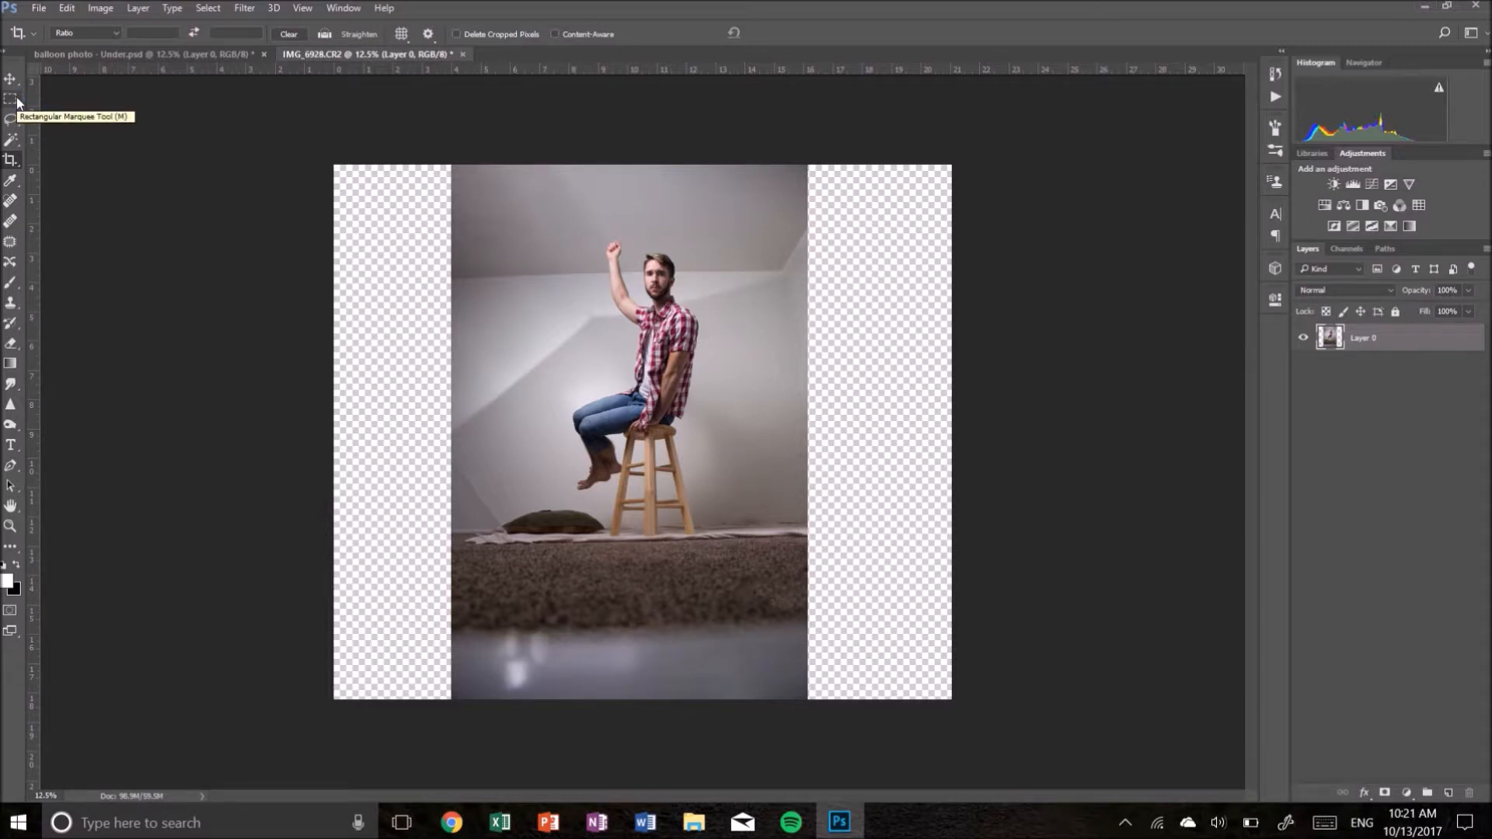
# - Select a strip along the photo's right side and stretch it to fill the empty canvas on the right, then deselect
pyautogui.moveTo(16, 99); pyautogui.dragTo(70, 101)
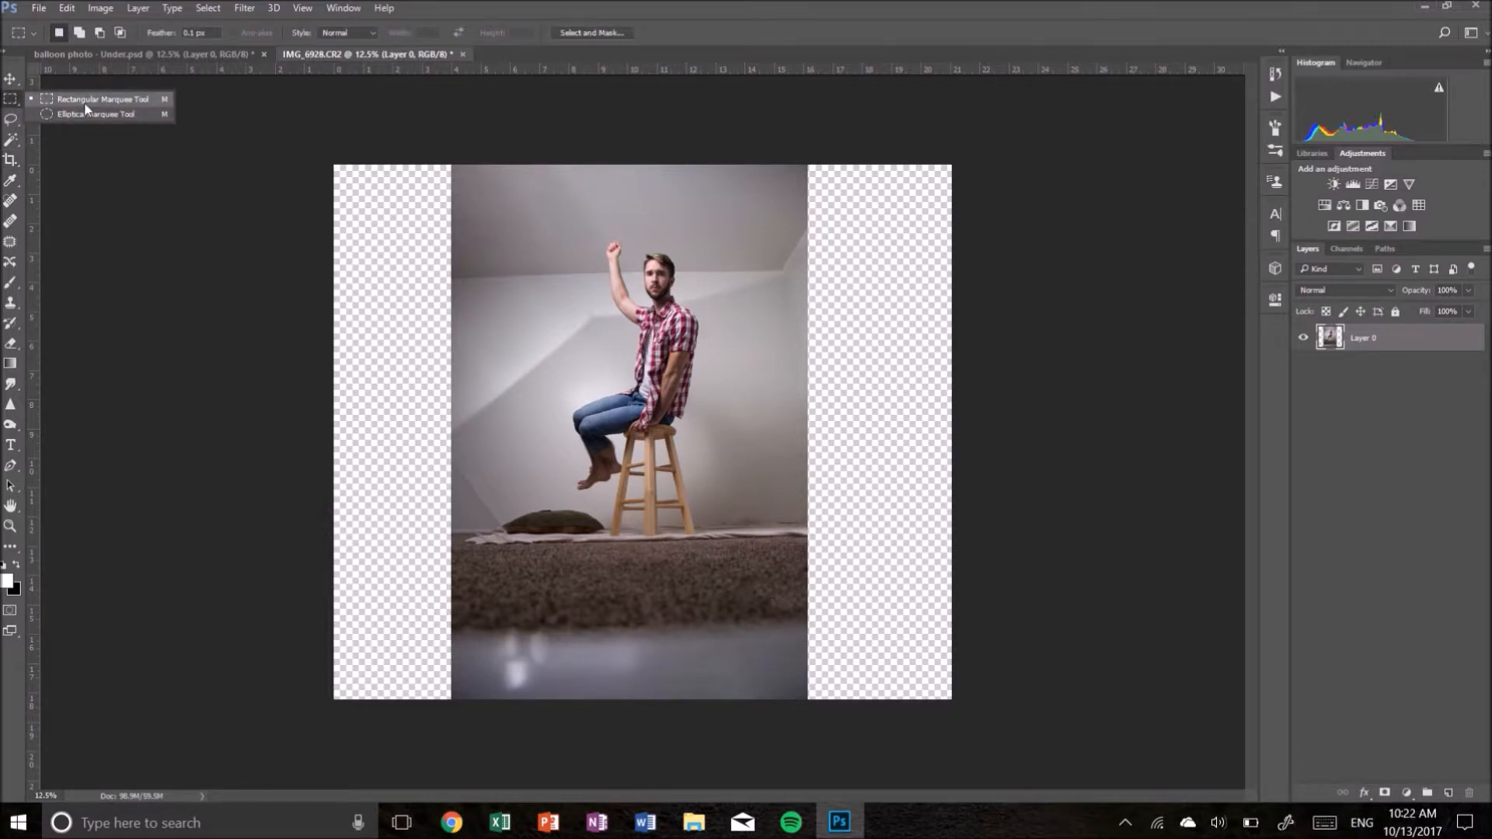
pyautogui.click(84, 104)
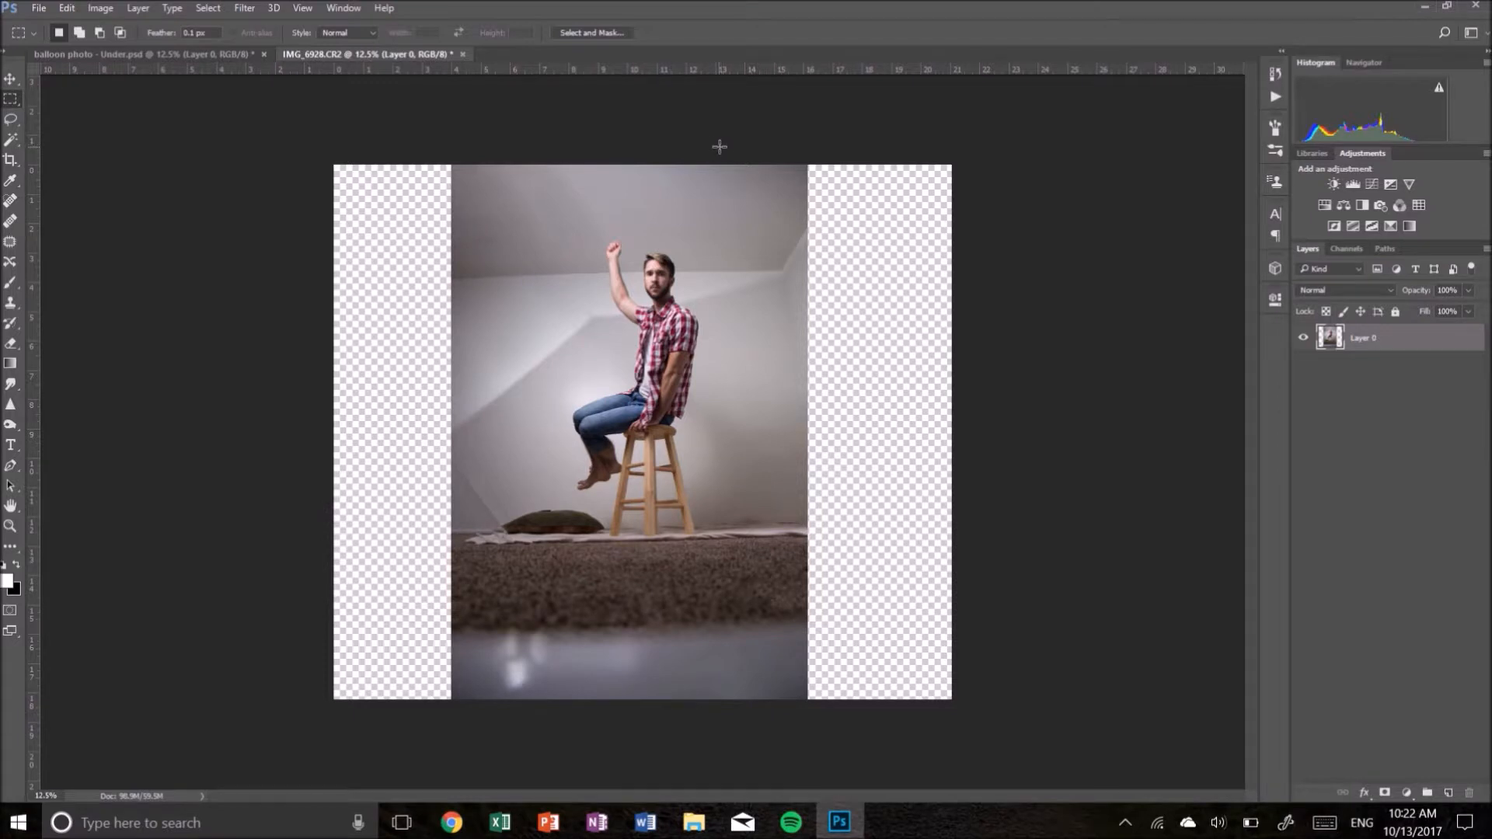
pyautogui.moveTo(721, 147); pyautogui.dragTo(809, 707)
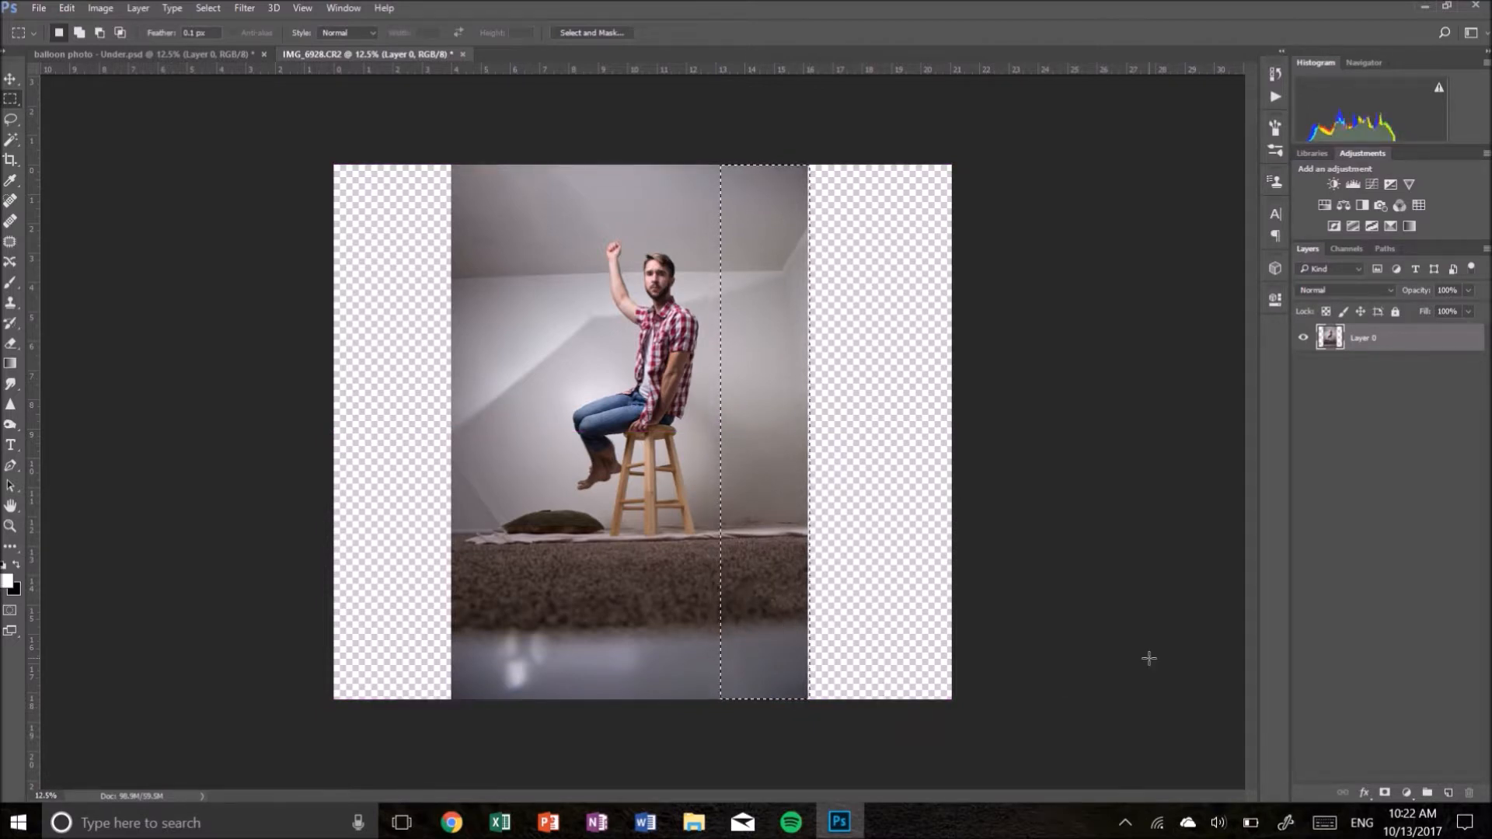
pyautogui.hotkey('ctrl', 't')
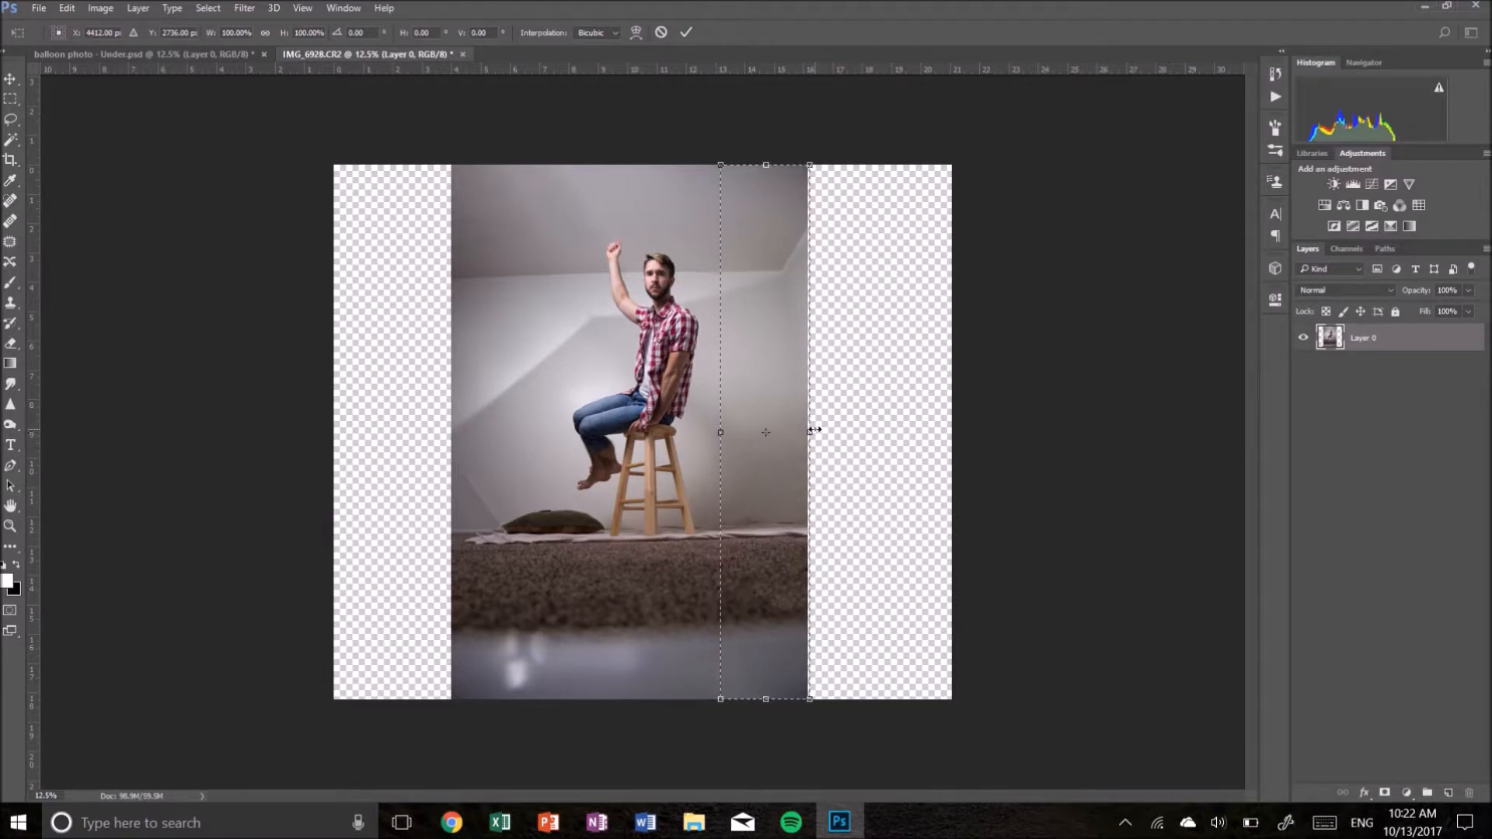
pyautogui.moveTo(814, 430); pyautogui.dragTo(965, 426)
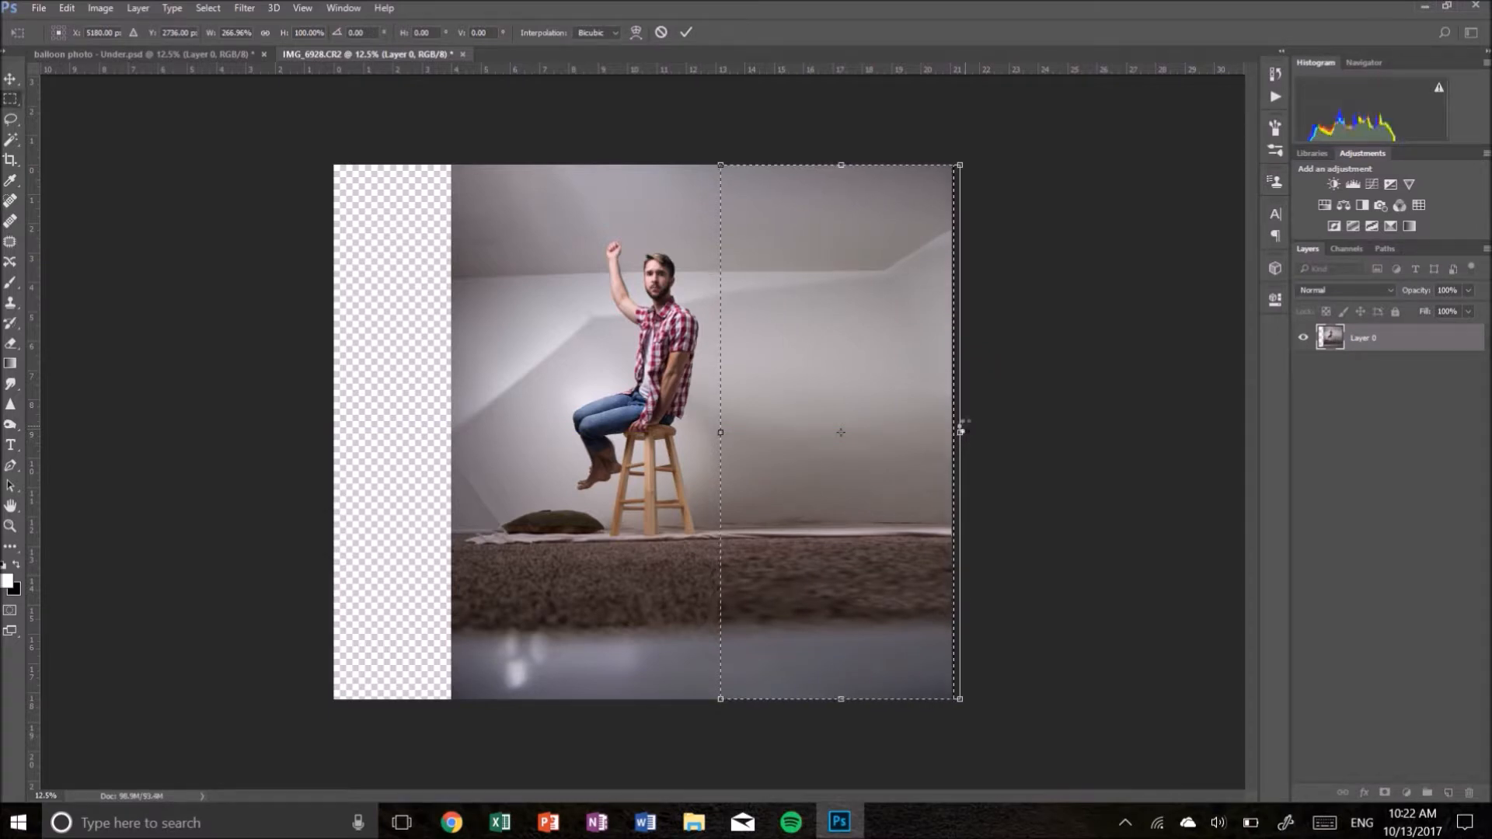
pyautogui.press('Return')
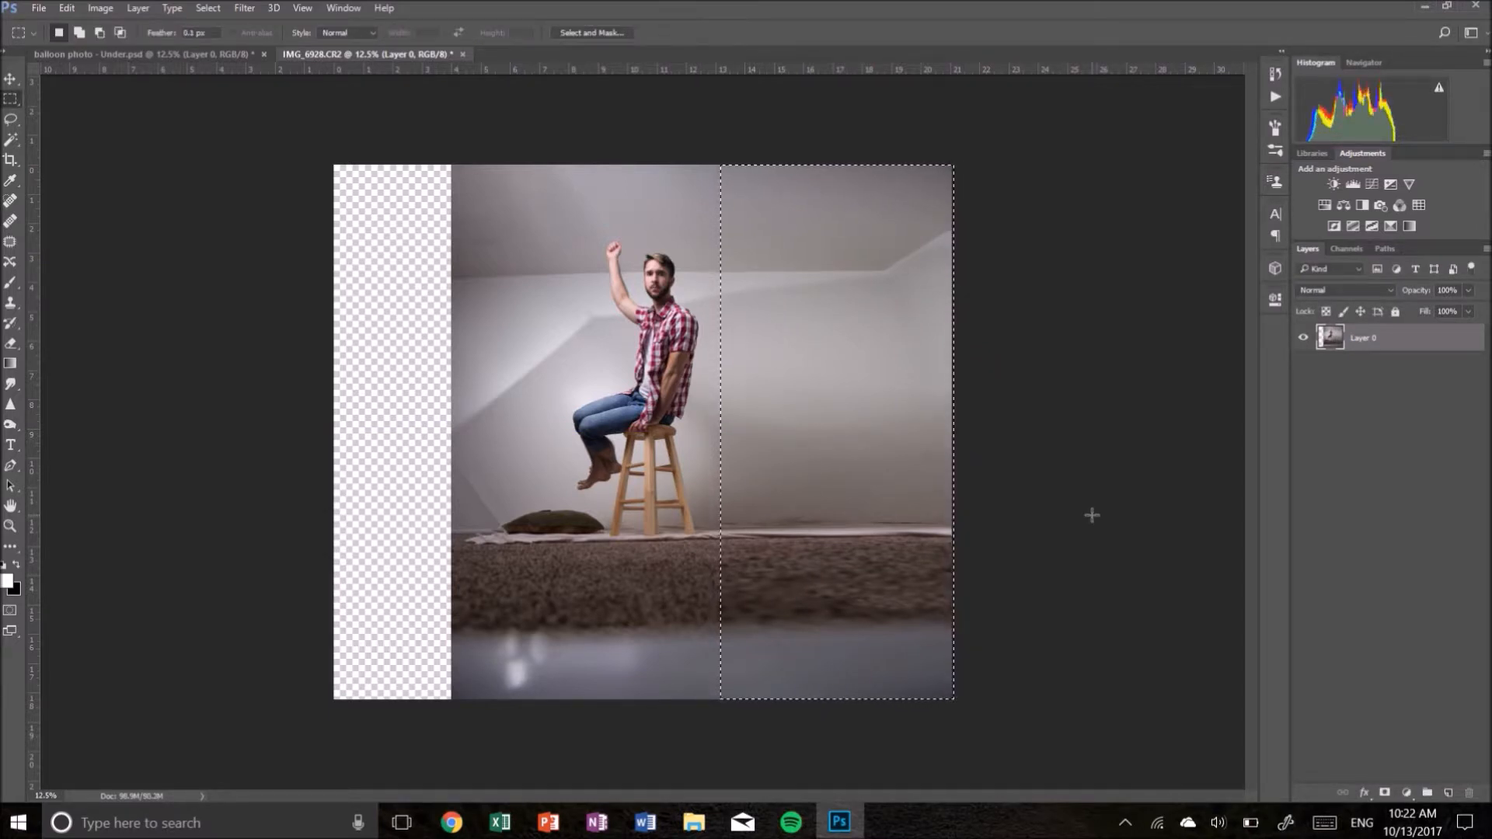
pyautogui.hotkey('ctrl', 'd')
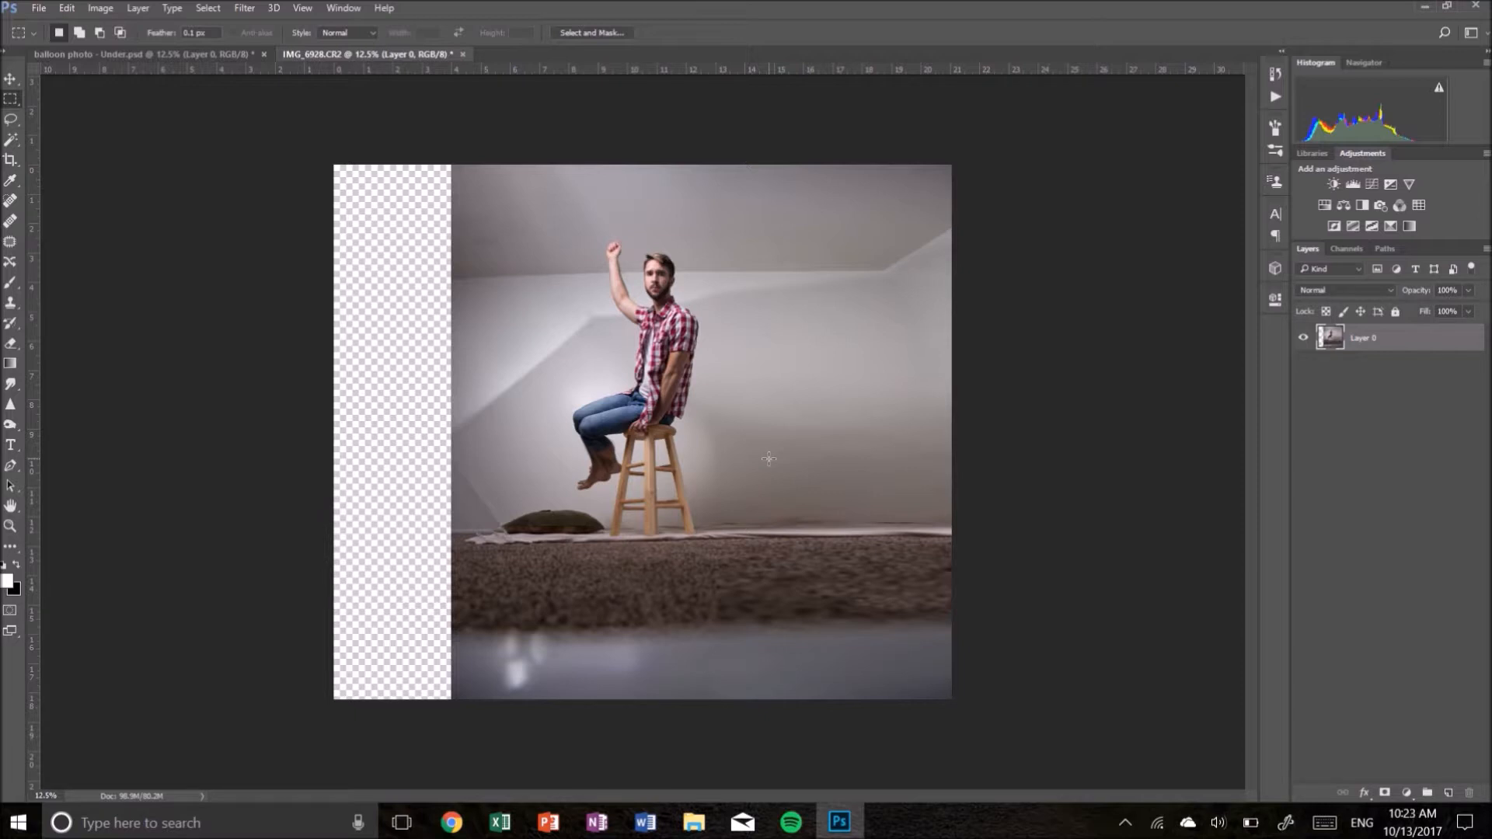
# - Switch to the balloon composite document and back to compare it with the edited photo
pyautogui.click(62, 54)
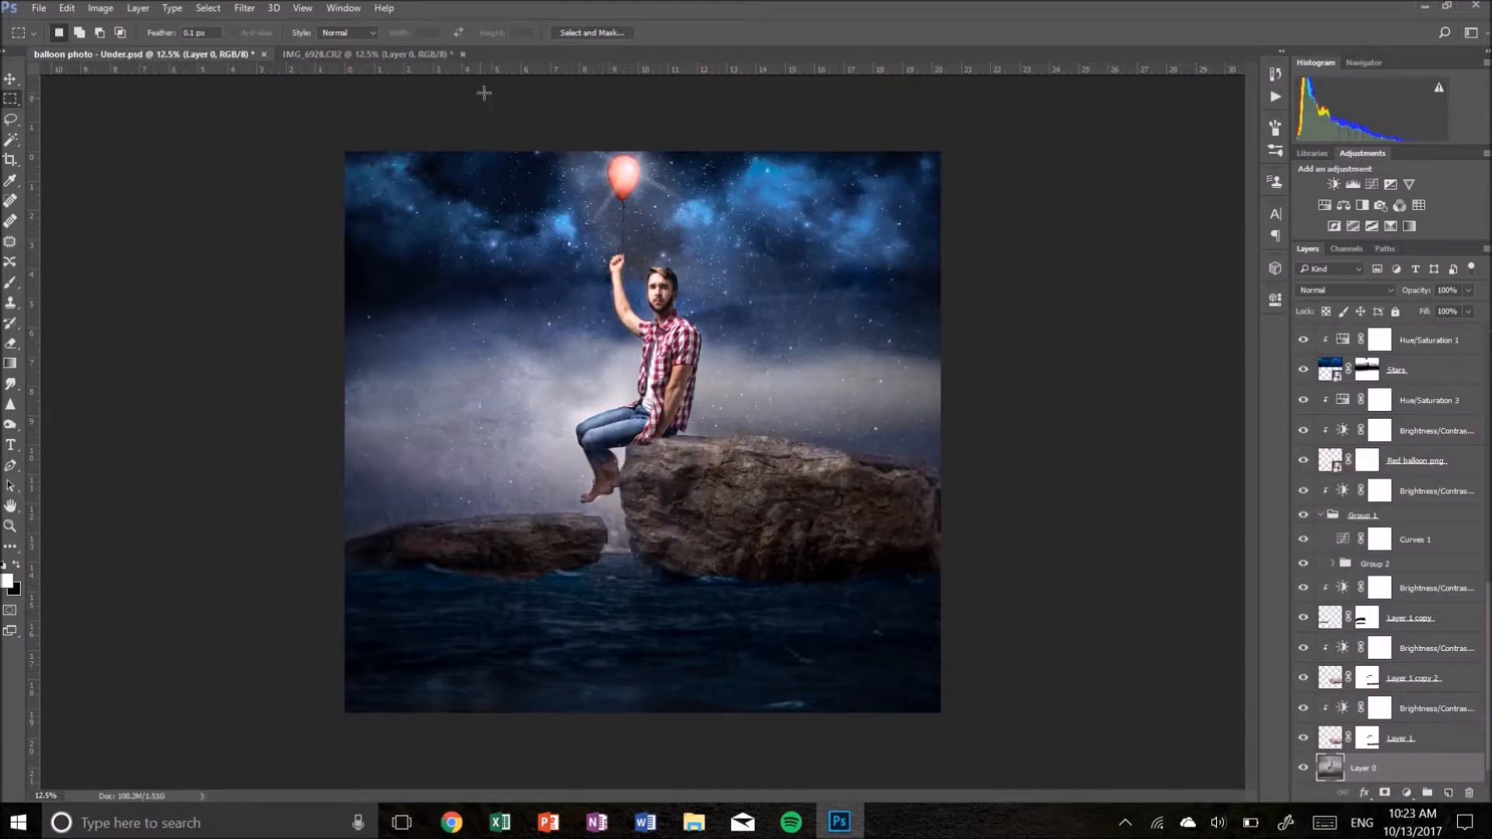
pyautogui.click(413, 55)
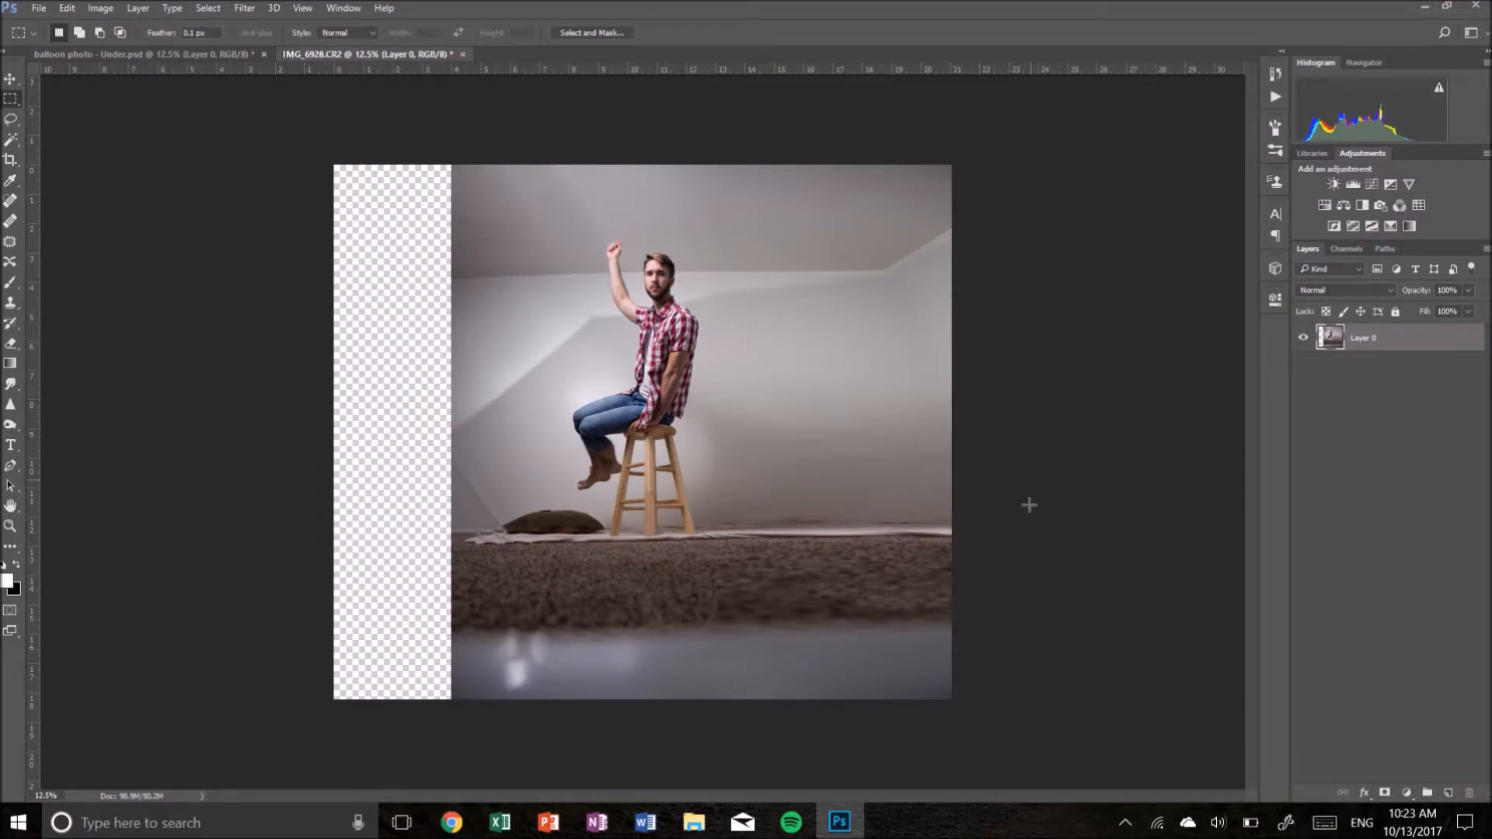
pyautogui.click(174, 56)
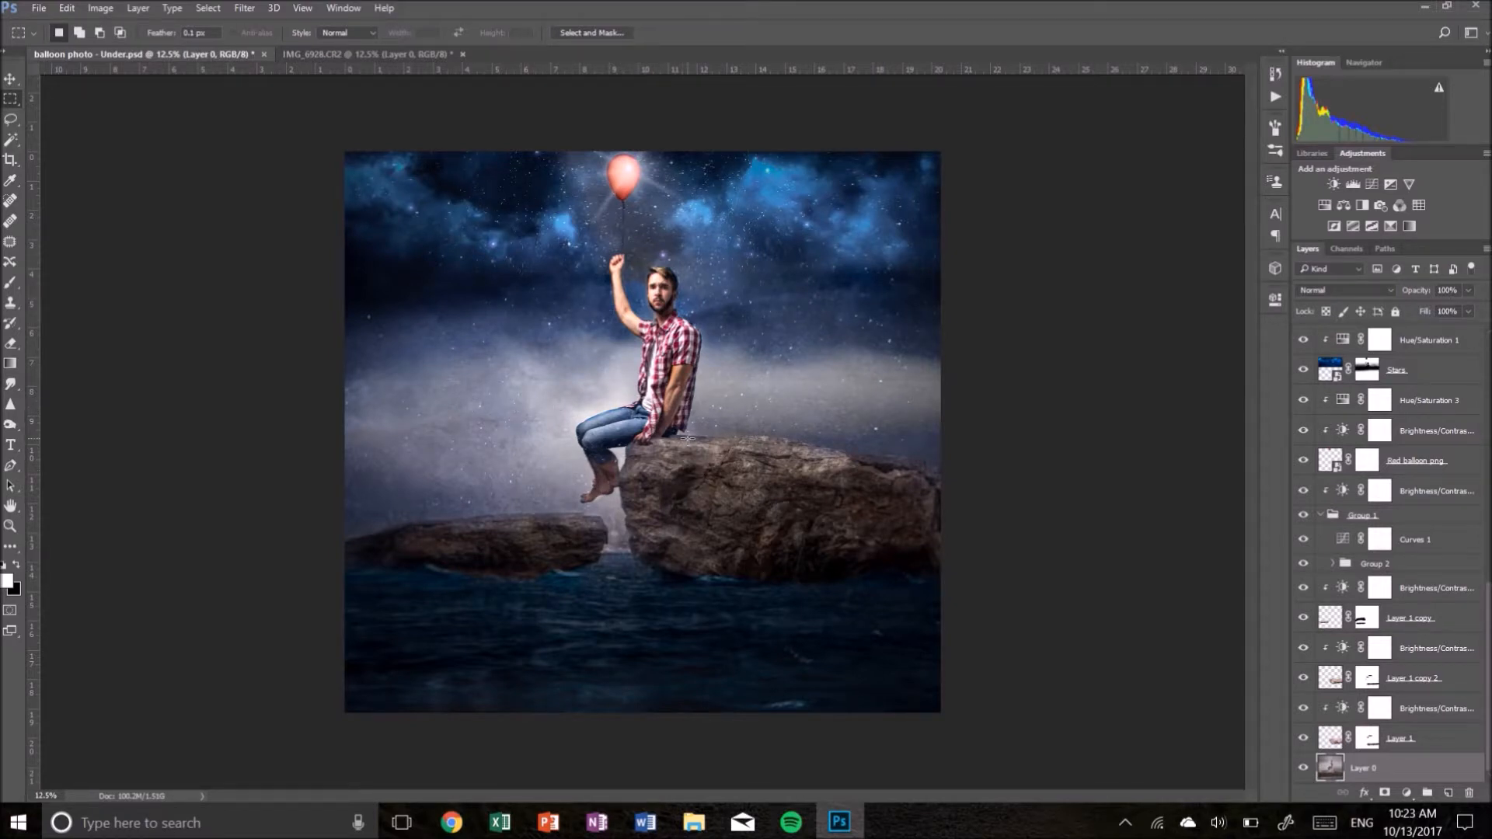
pyautogui.click(416, 58)
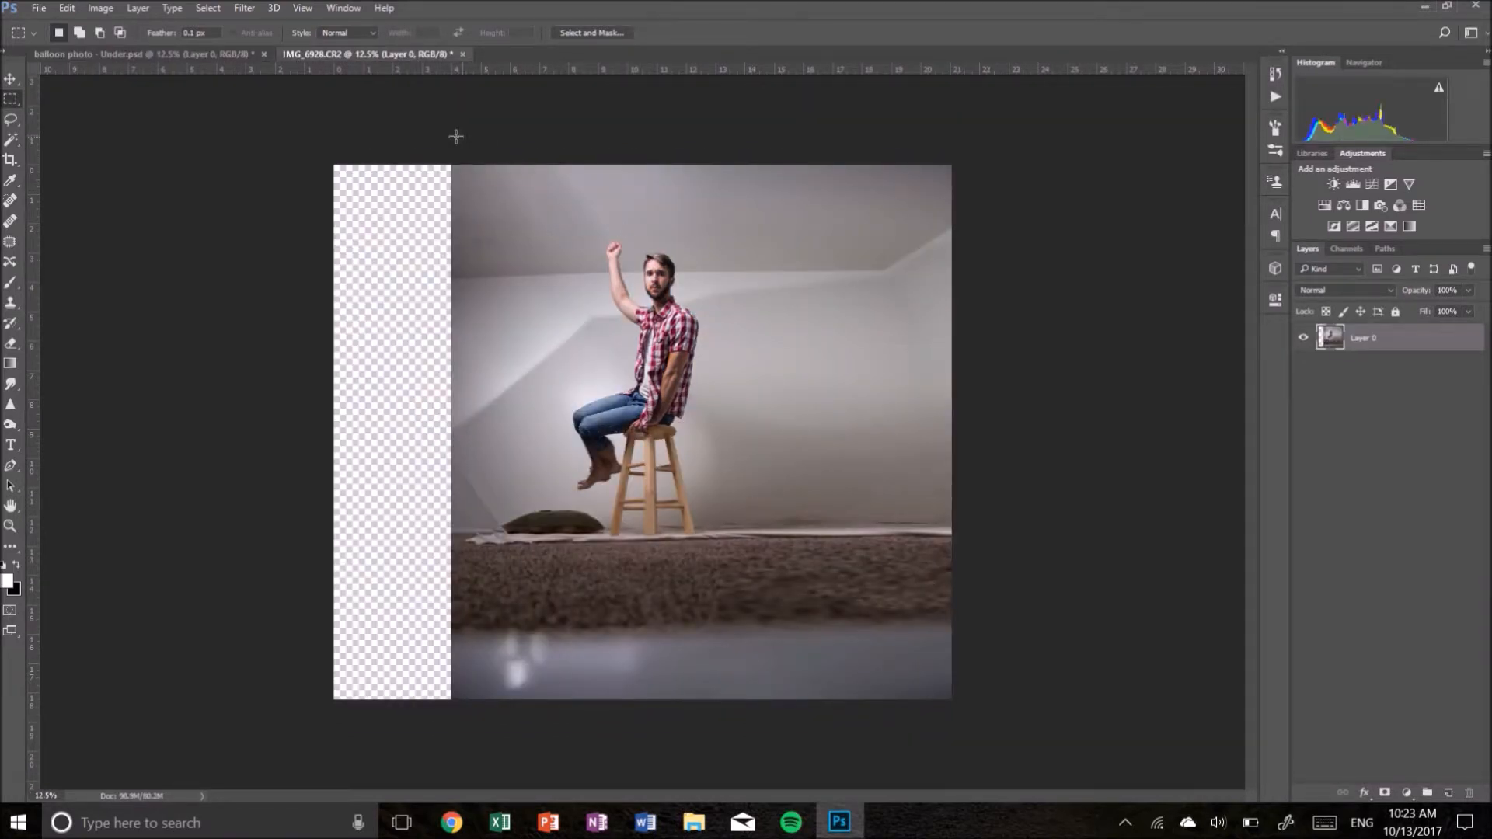
# - Select a strip on the photo's left side and stretch it to fill the empty canvas on the left, then deselect
pyautogui.moveTo(435, 140); pyautogui.dragTo(567, 727)
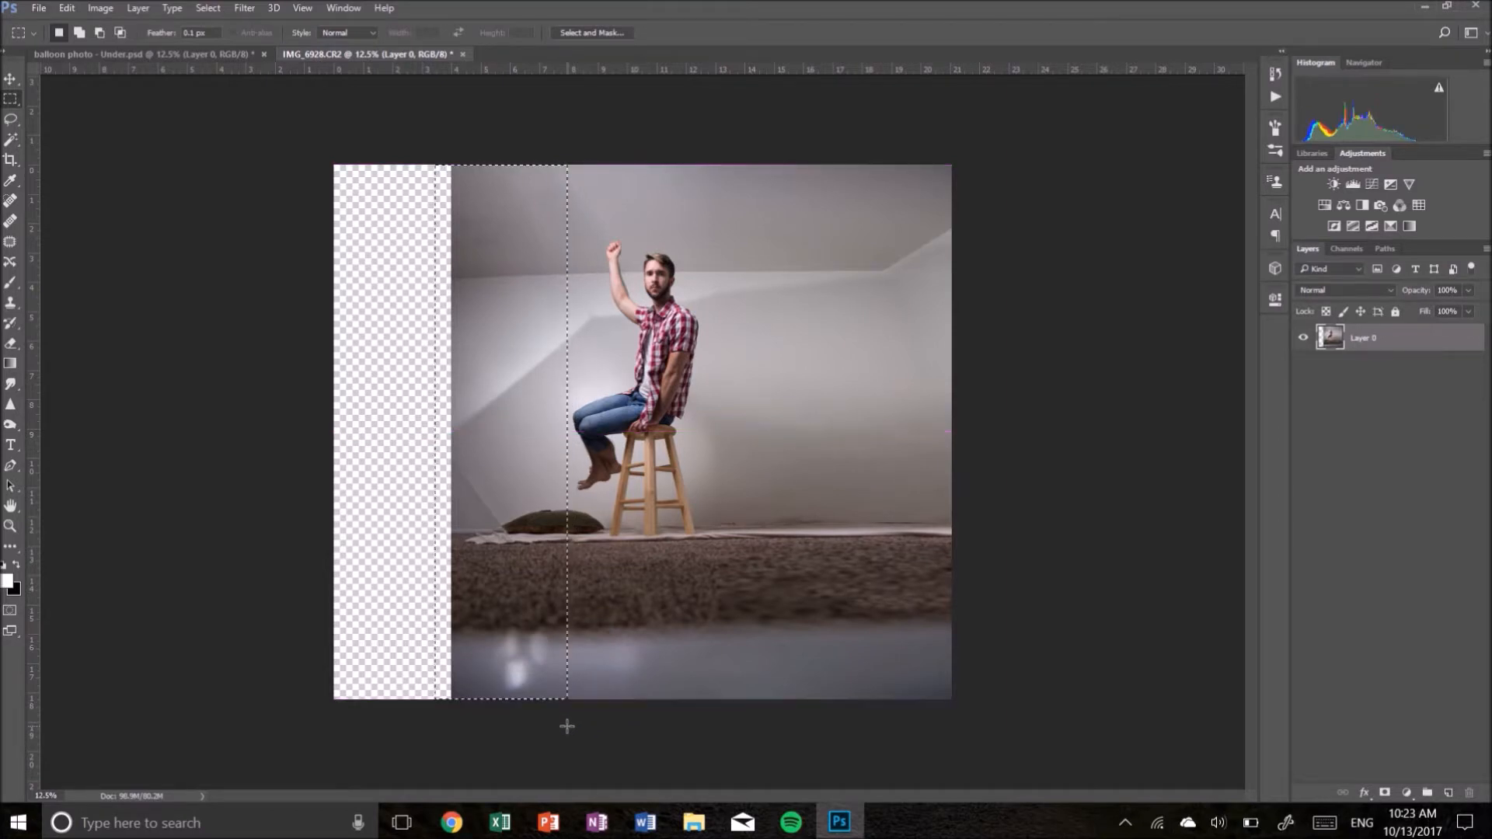
pyautogui.hotkey('ctrl', 't')
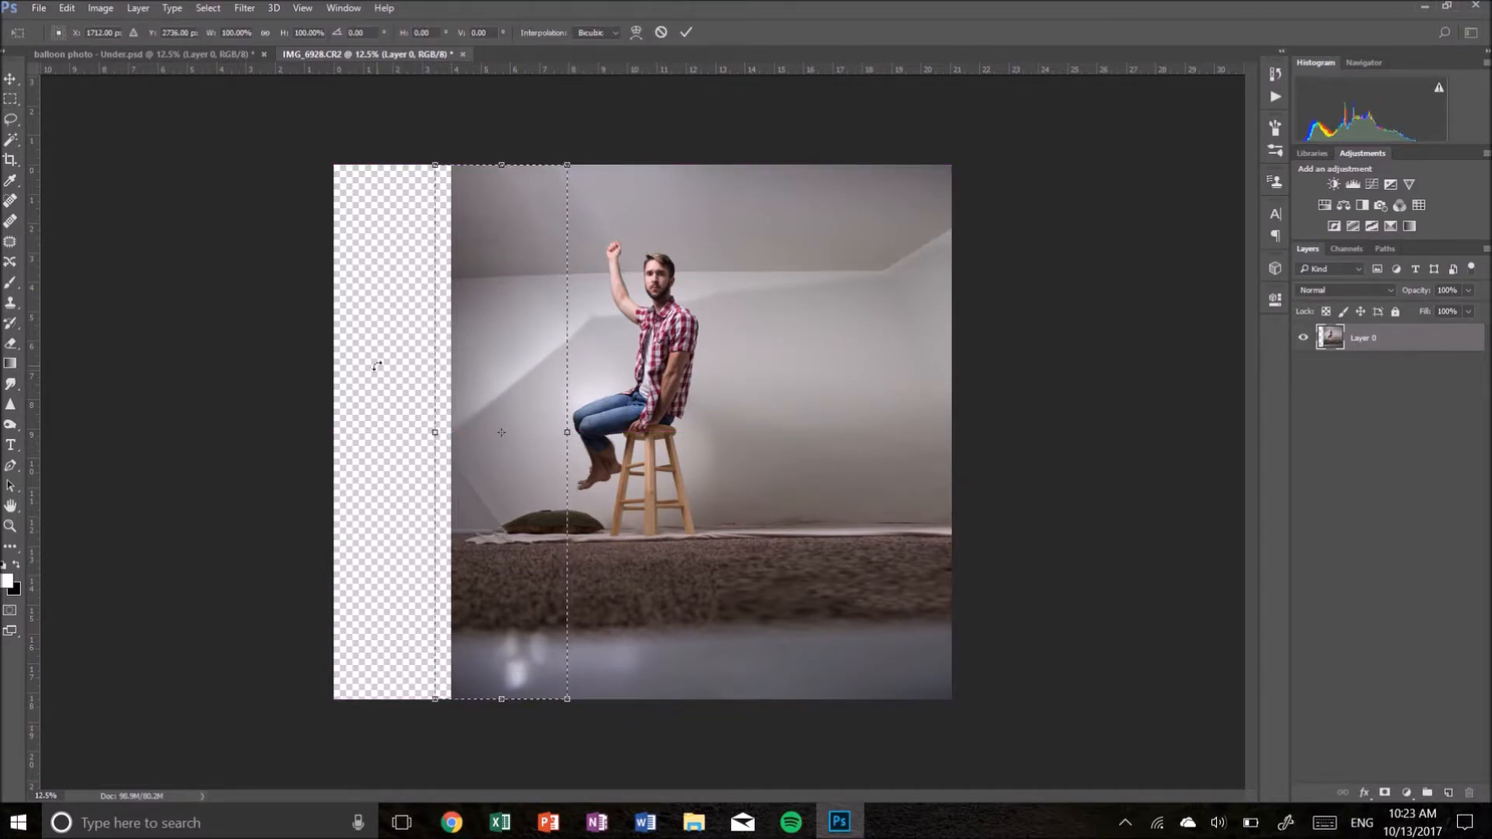
pyautogui.moveTo(335, 433); pyautogui.dragTo(289, 432)
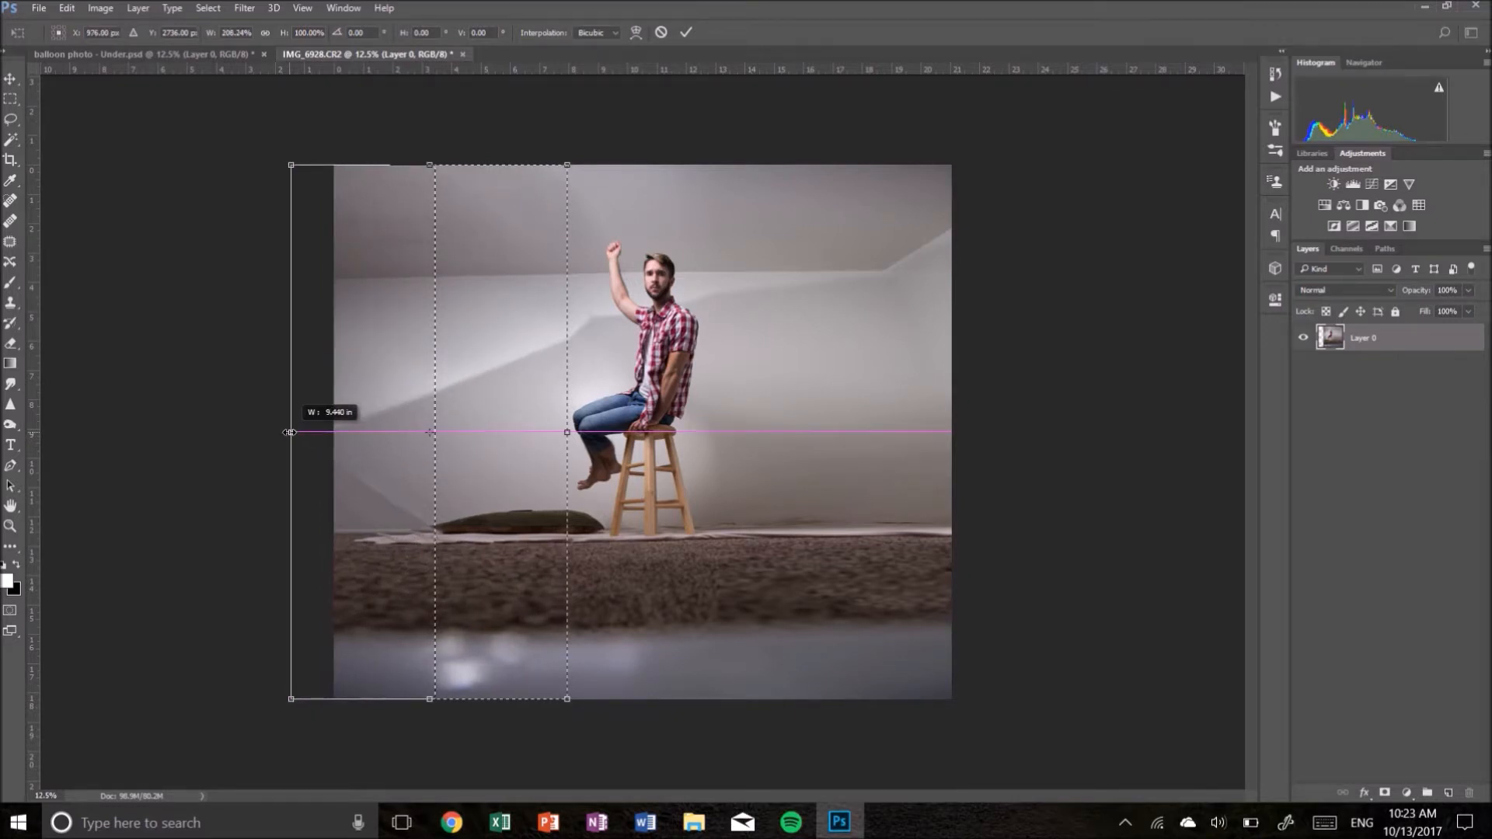
pyautogui.moveTo(290, 432)
pyautogui.mouseDown()
pyautogui.moveTo(322, 432)
pyautogui.moveTo(301, 431)
pyautogui.mouseUp()
pyautogui.press('Return')
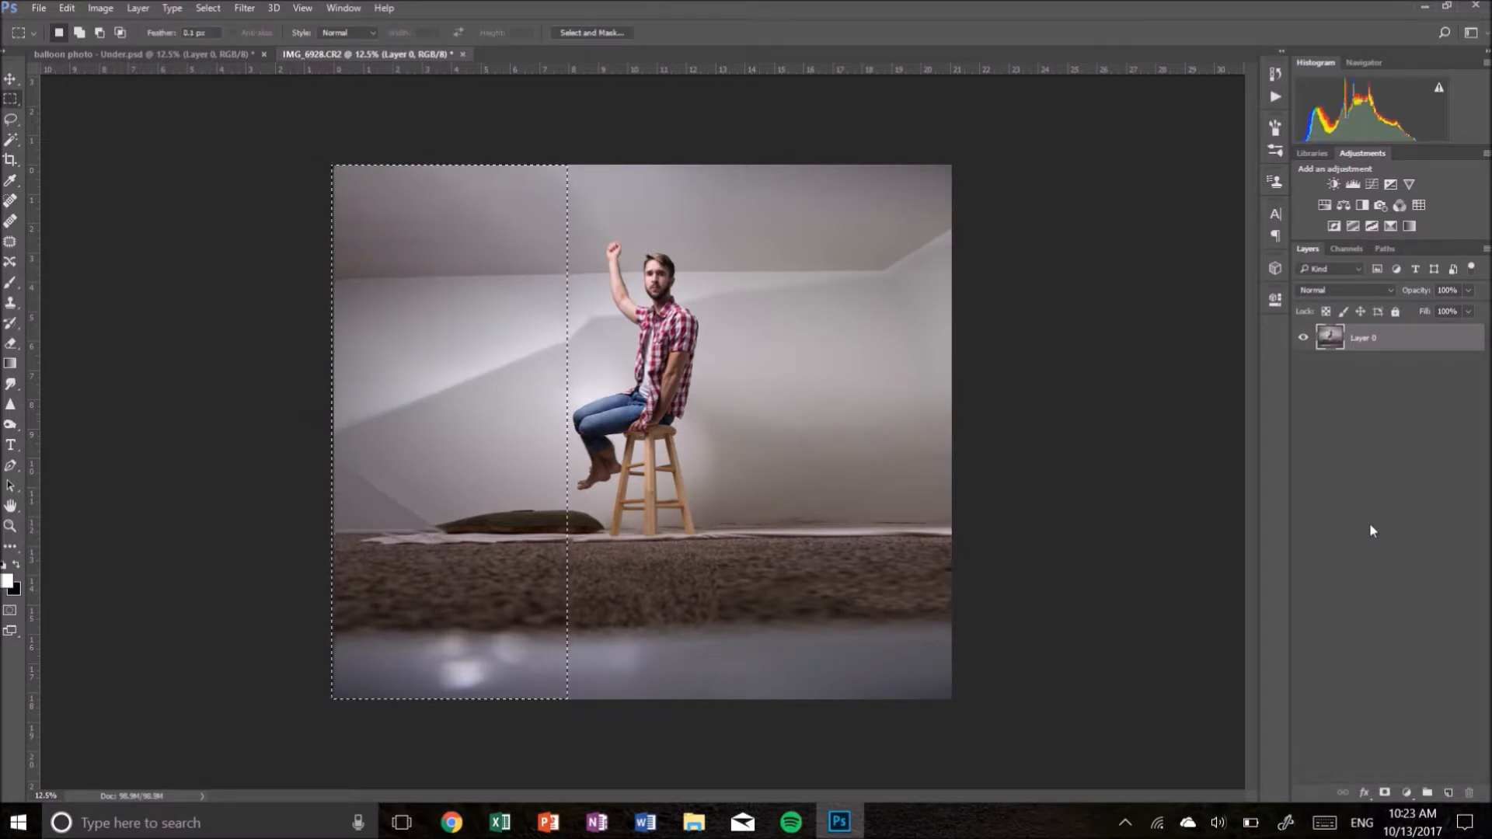
pyautogui.hotkey('ctrl', 'd')
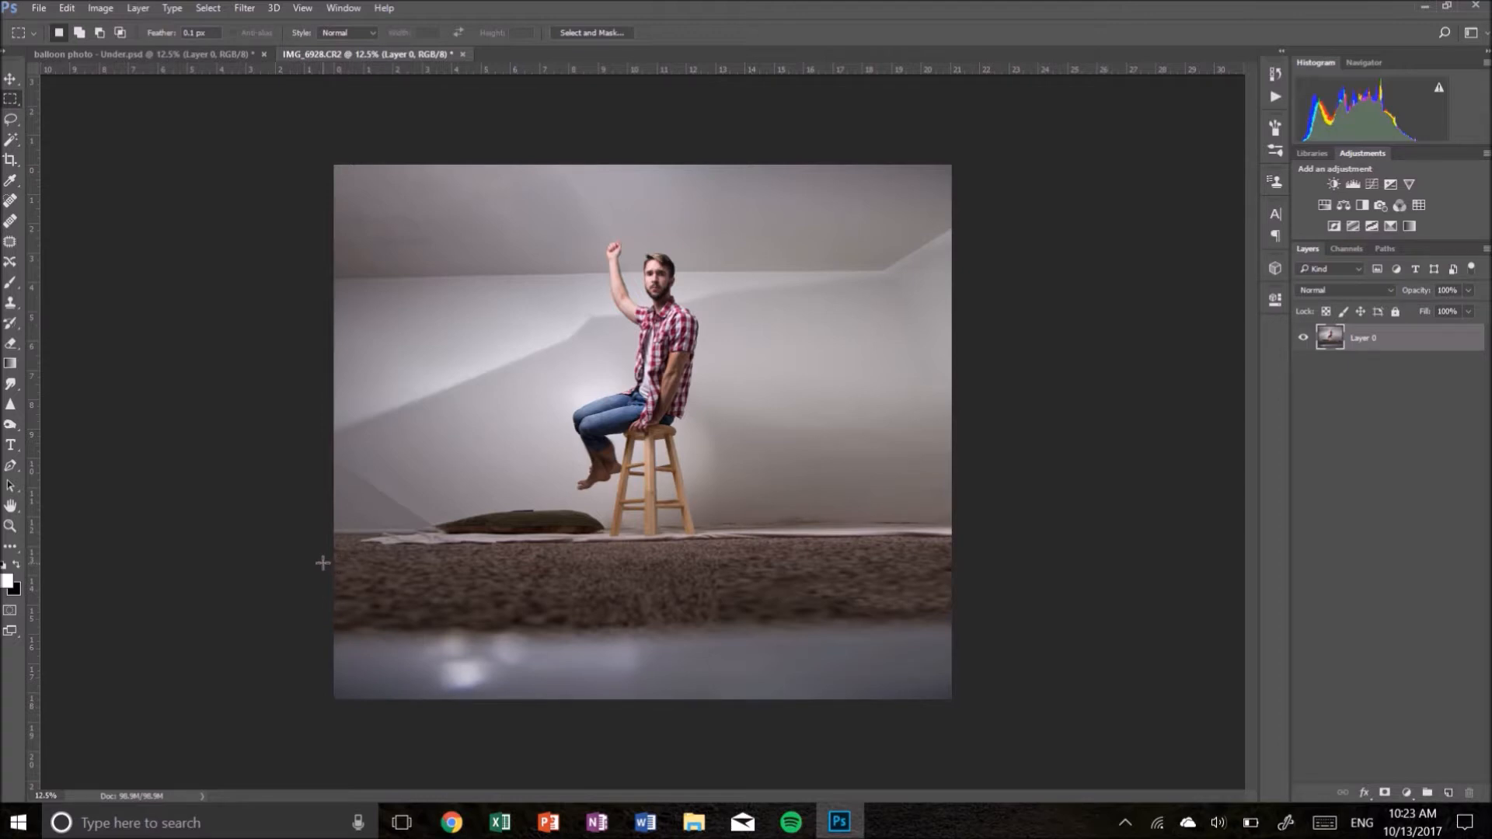
# - Select the carpet band and stretch it downward to cover the bottom of the image
pyautogui.moveTo(321, 555); pyautogui.dragTo(994, 637)
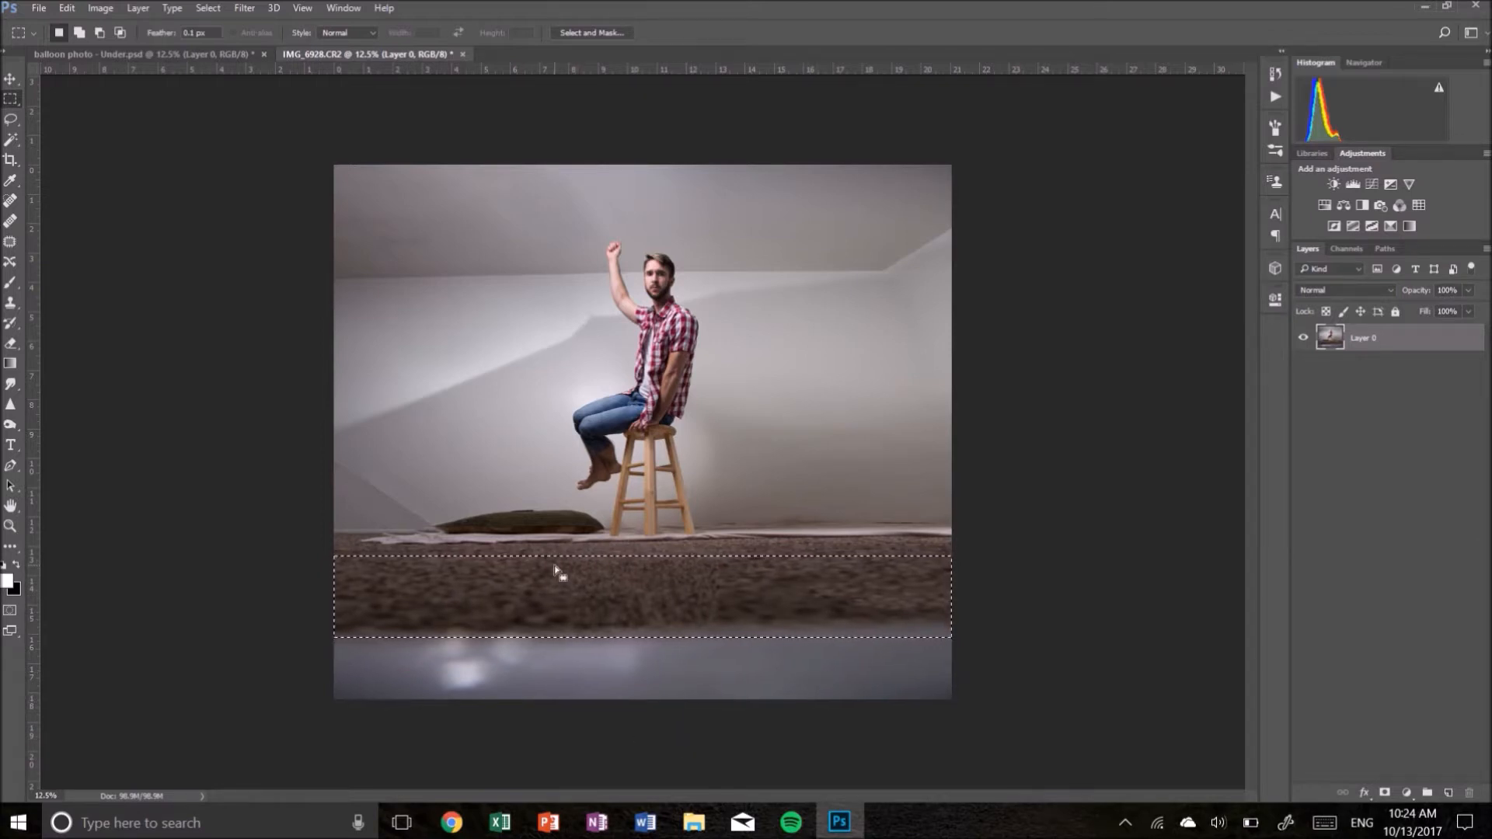
pyautogui.hotkey('ctrl', 't')
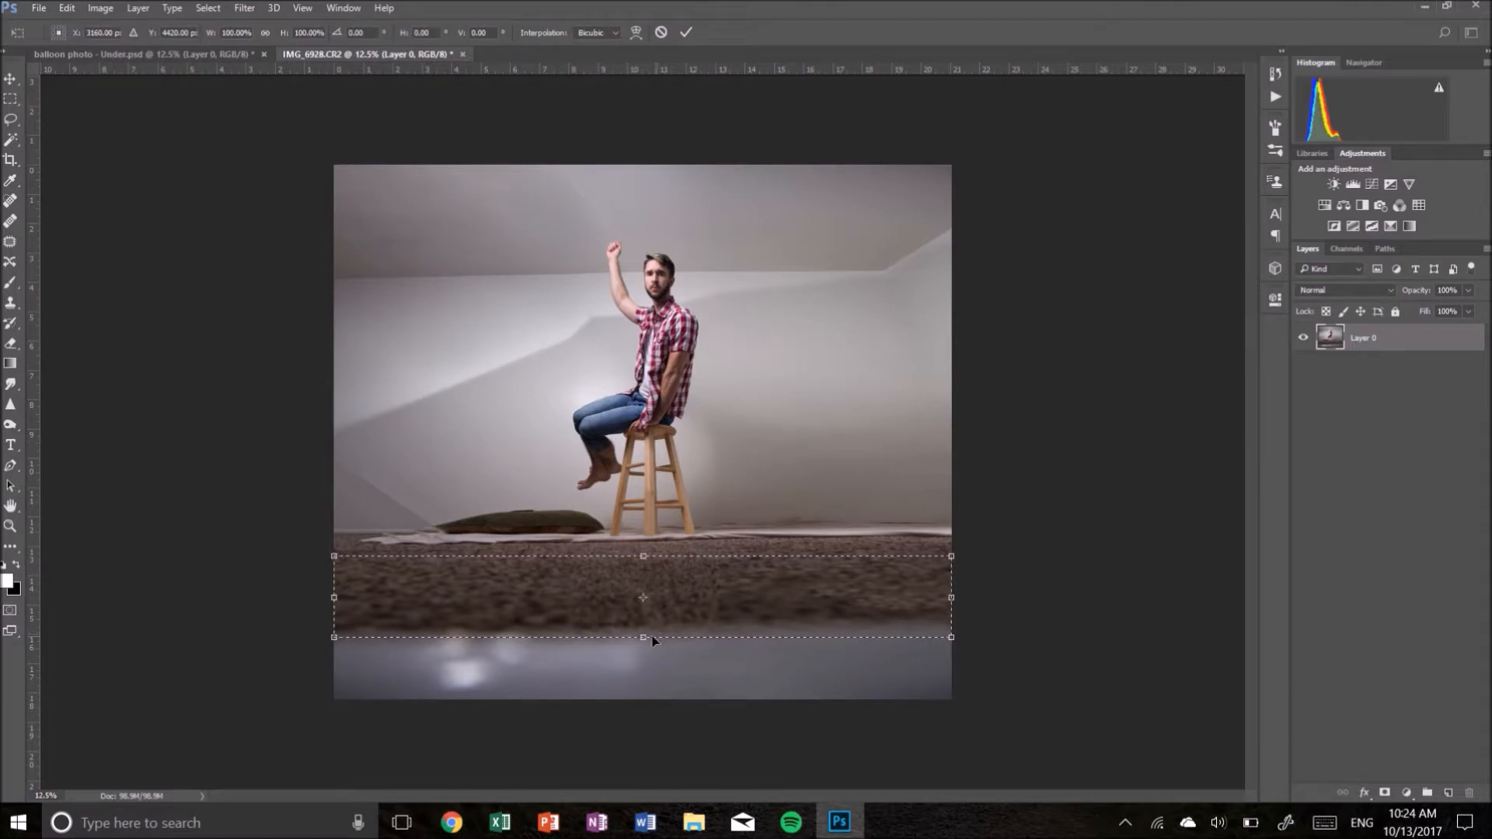
pyautogui.moveTo(641, 643); pyautogui.dragTo(642, 738)
pyautogui.press('Return')
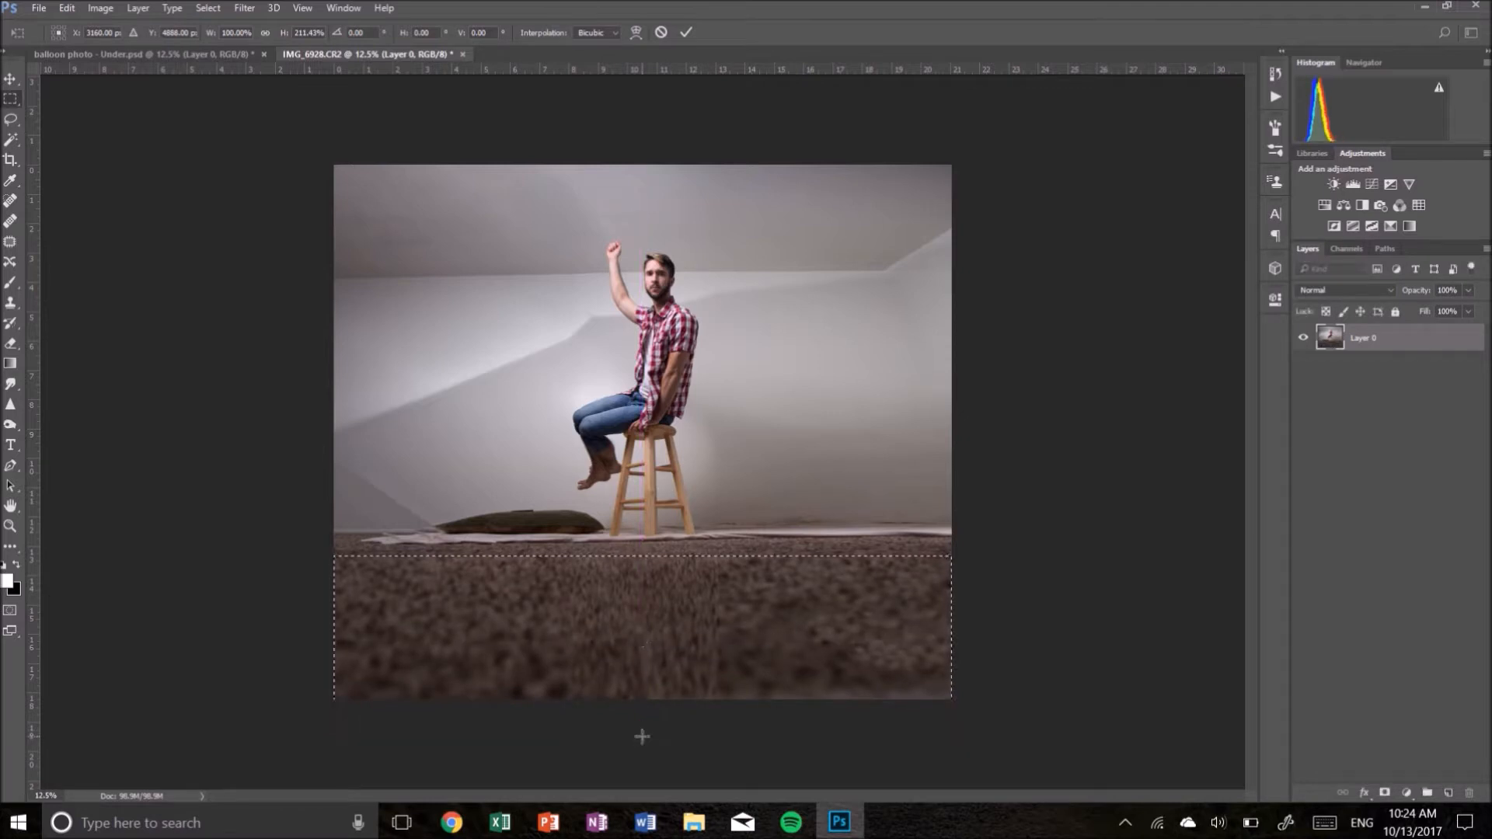
# - Deselect the stretched carpet band, then switch to the balloon composite document and back to compare
pyautogui.press('m')
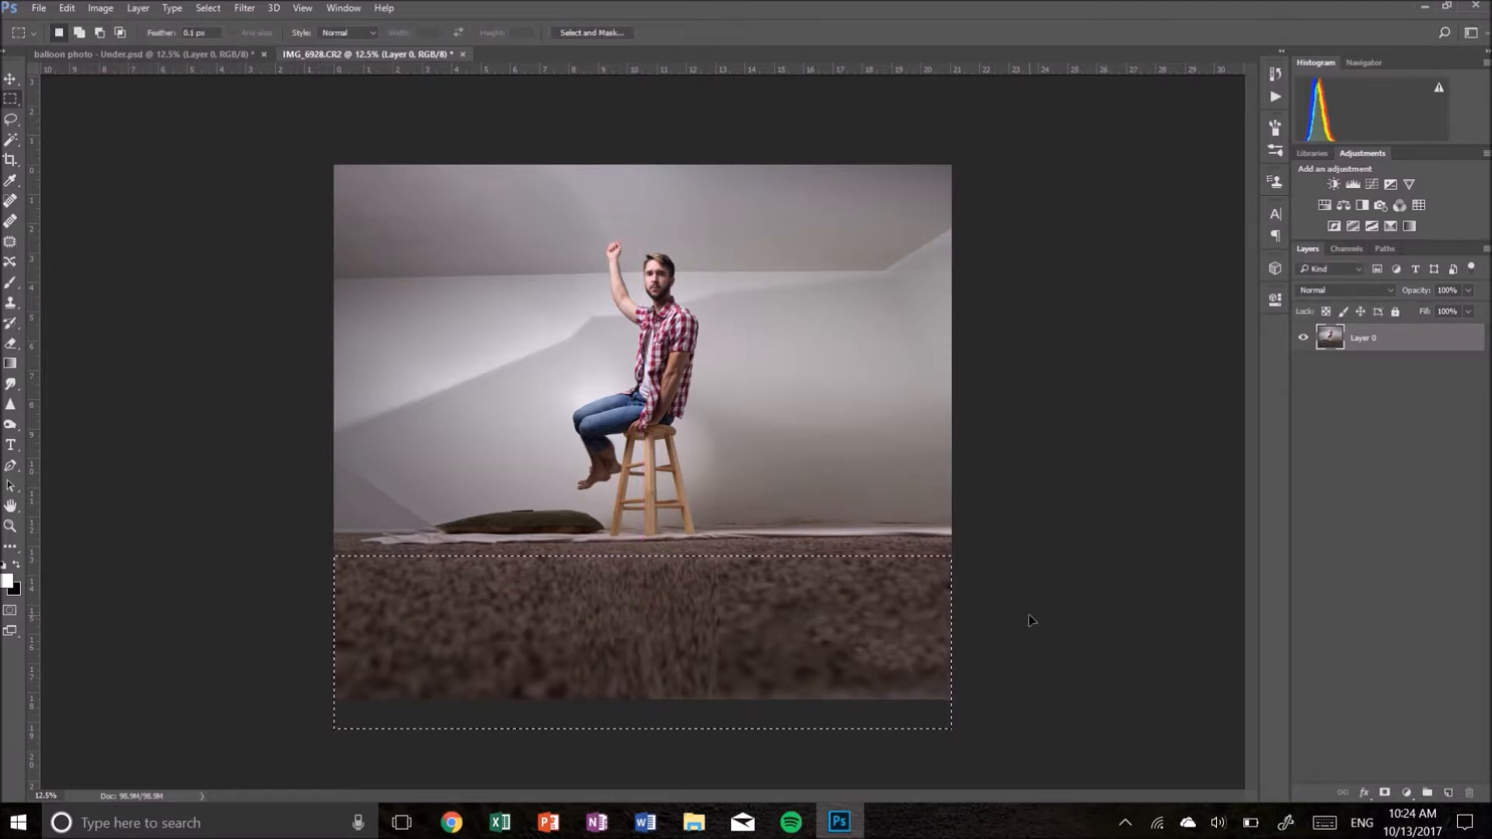
pyautogui.hotkey('ctrl', 'd')
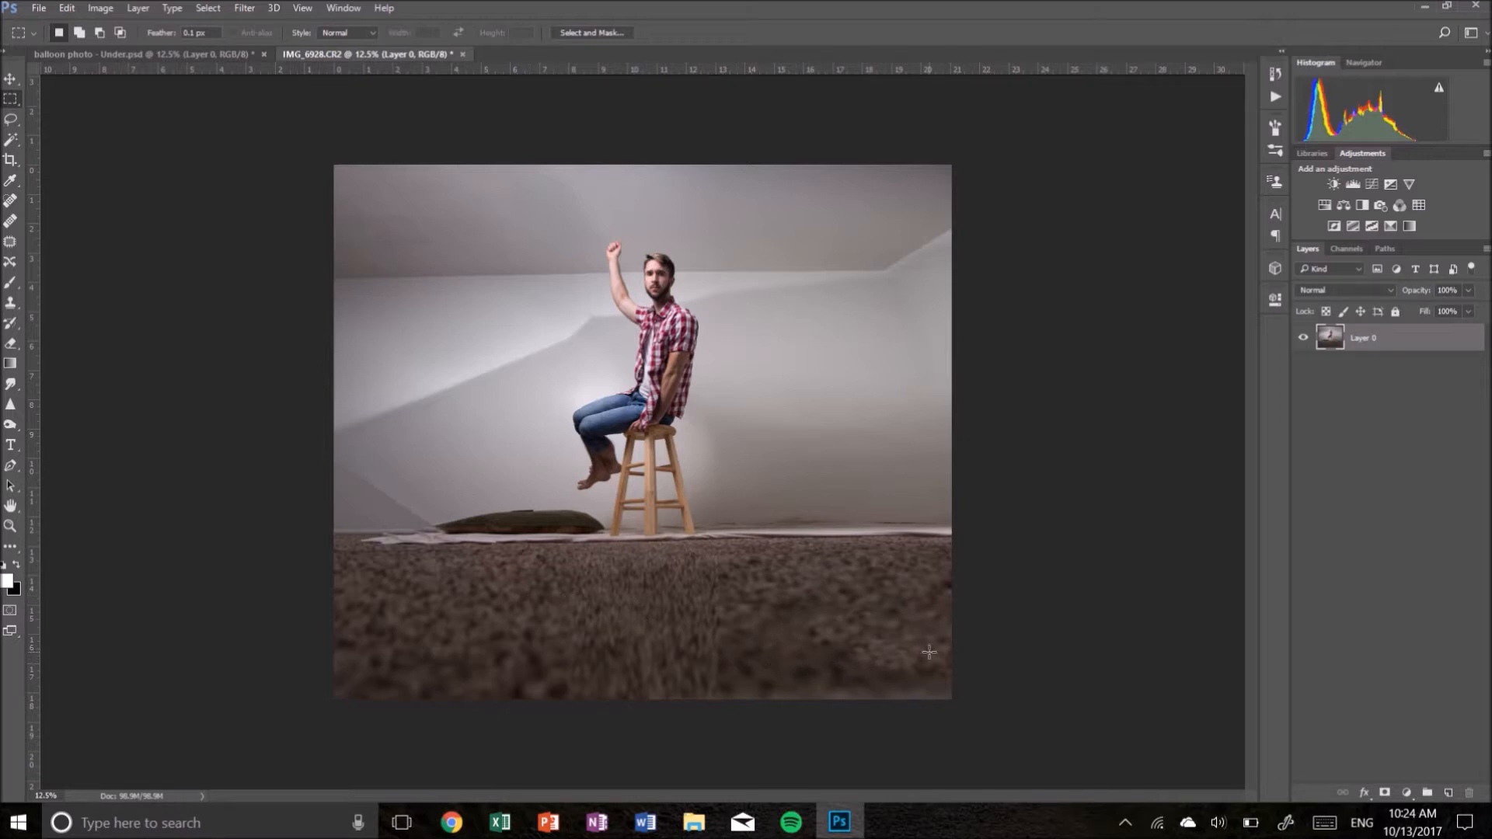
pyautogui.click(212, 52)
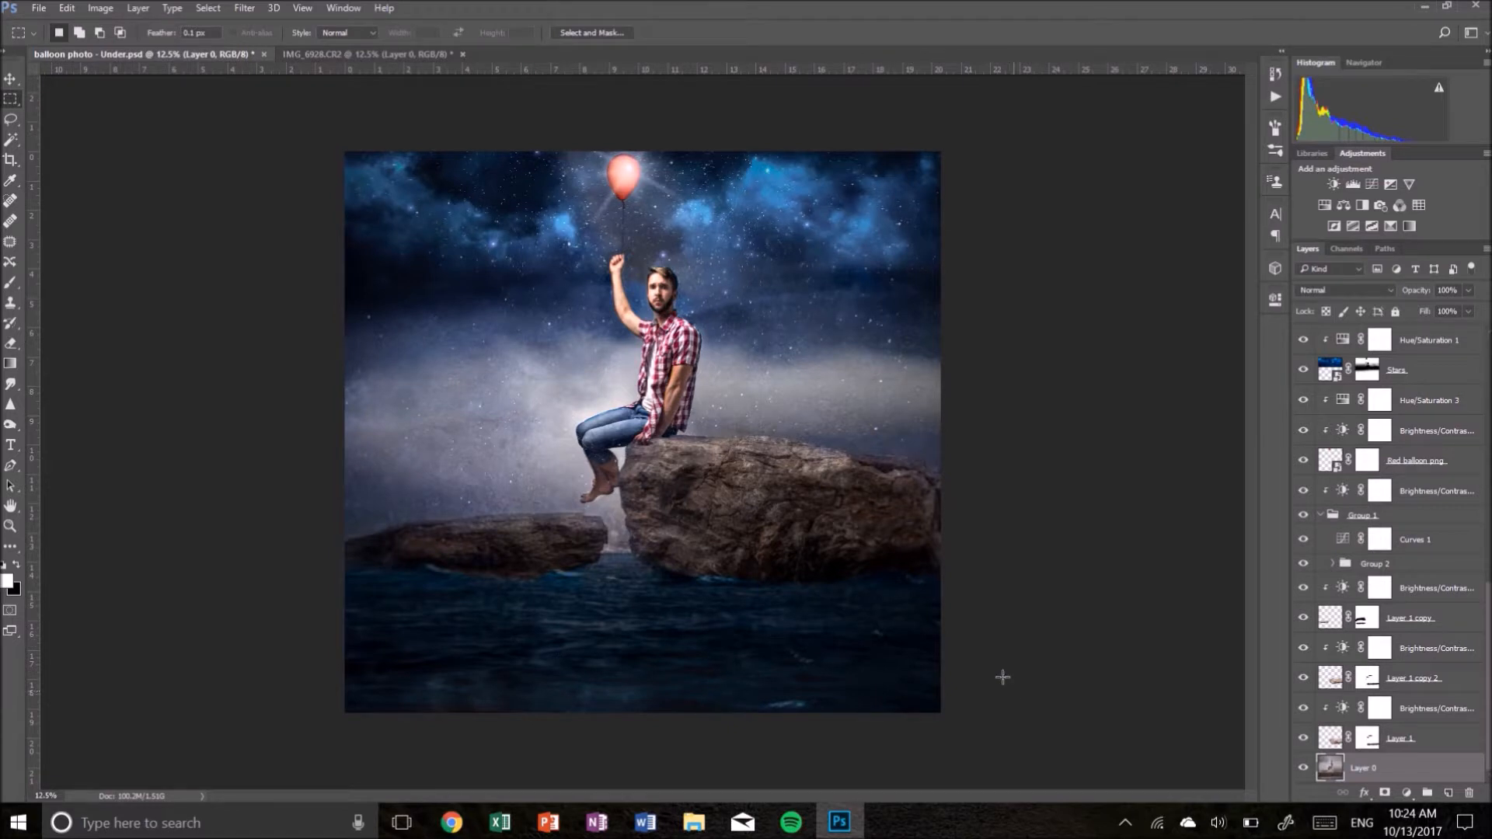
pyautogui.click(356, 52)
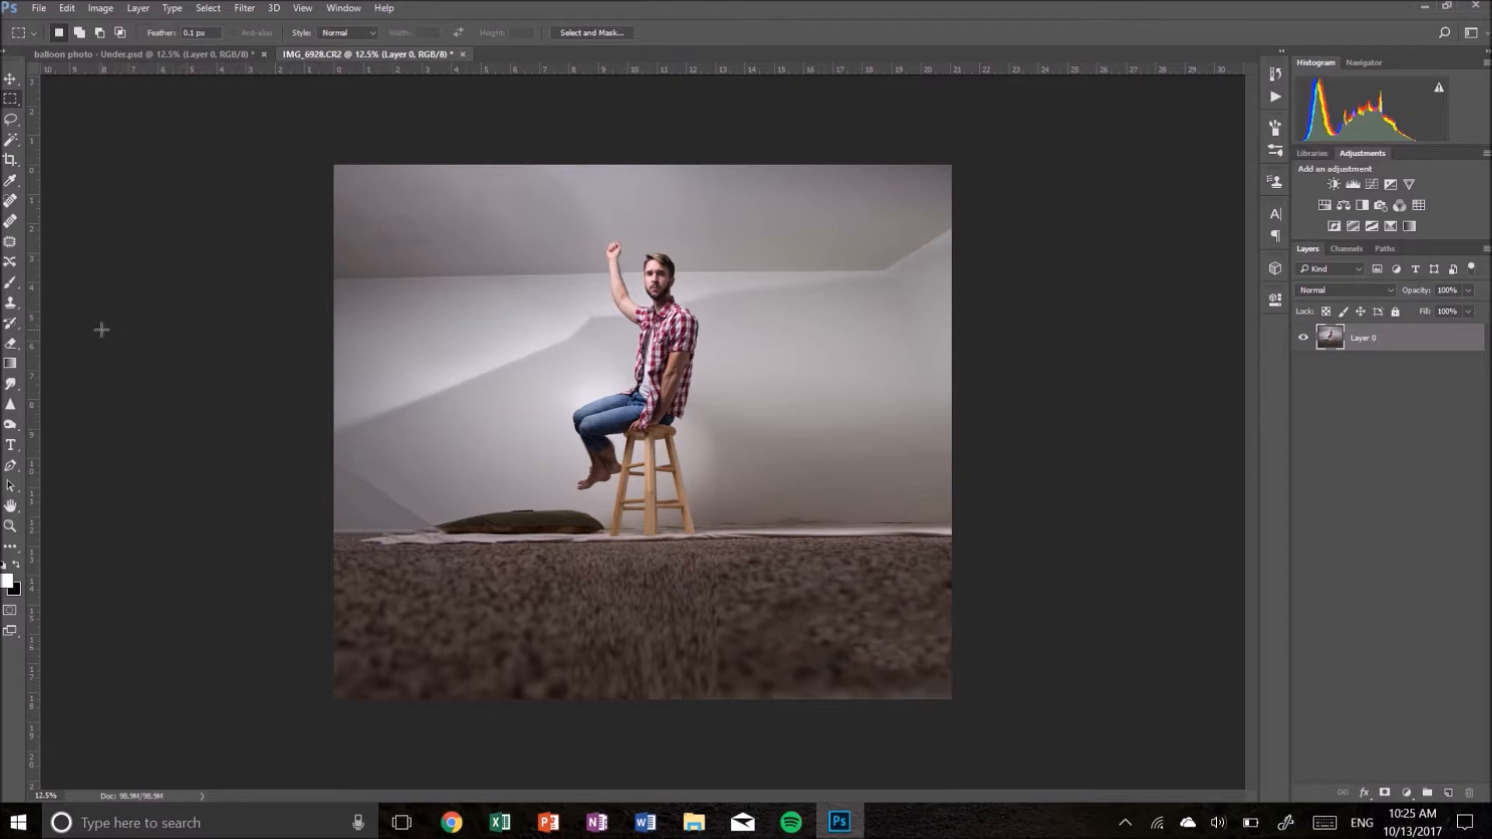
# - Clone-stamp over the creases on the left side of the wall with an enlarged brush
pyautogui.click(17, 306)
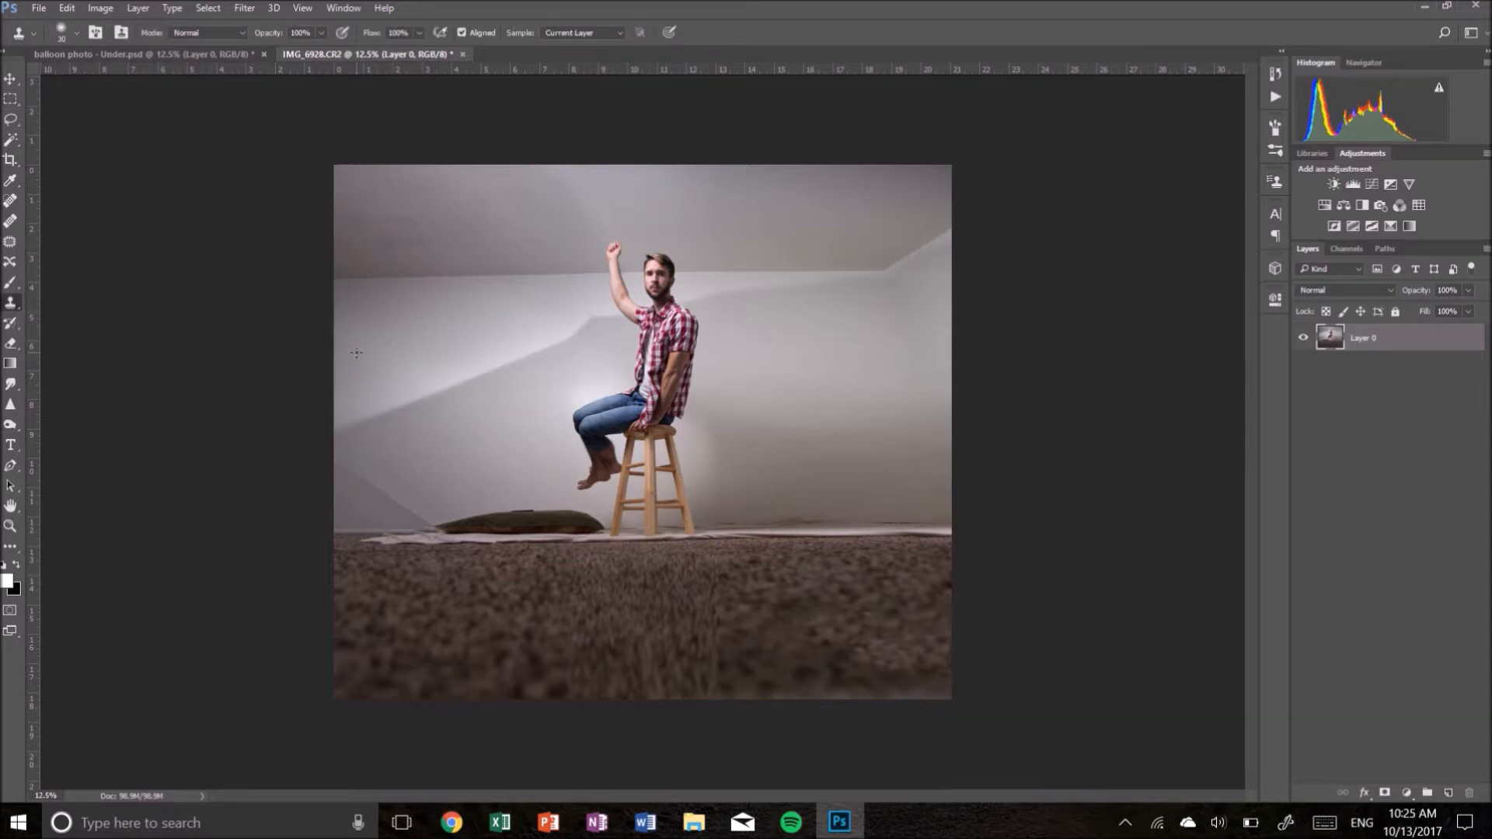
pyautogui.press(']')
pyautogui.press(']')
pyautogui.press(']')
pyautogui.press(']')
pyautogui.press(']')
pyautogui.keyDown('alt'); pyautogui.click(431, 434); pyautogui.keyUp('alt')
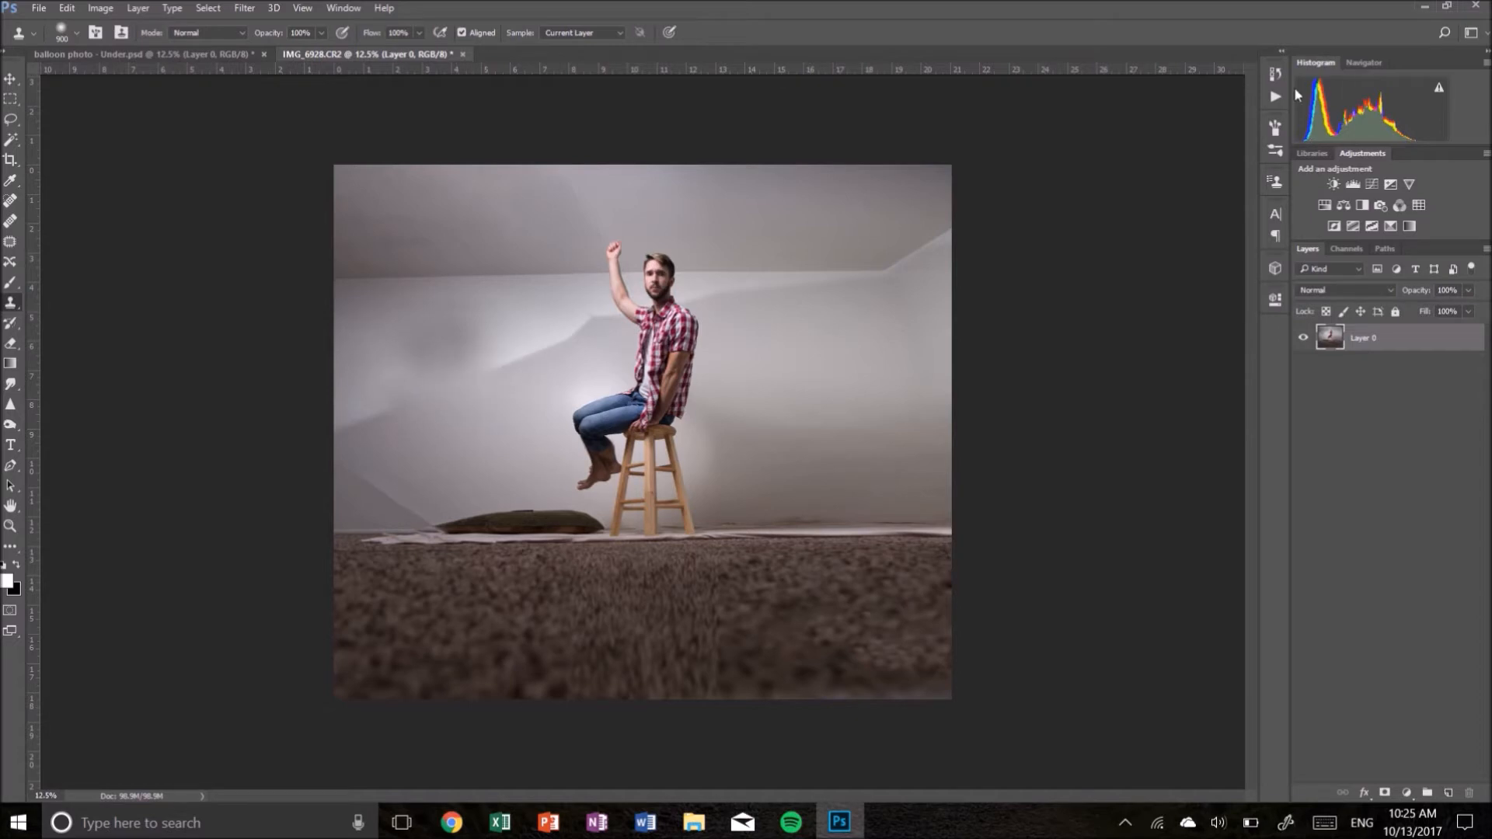
# - Step back to an earlier Clone Stamp state in the History panel, then close the panel
pyautogui.click(1276, 74)
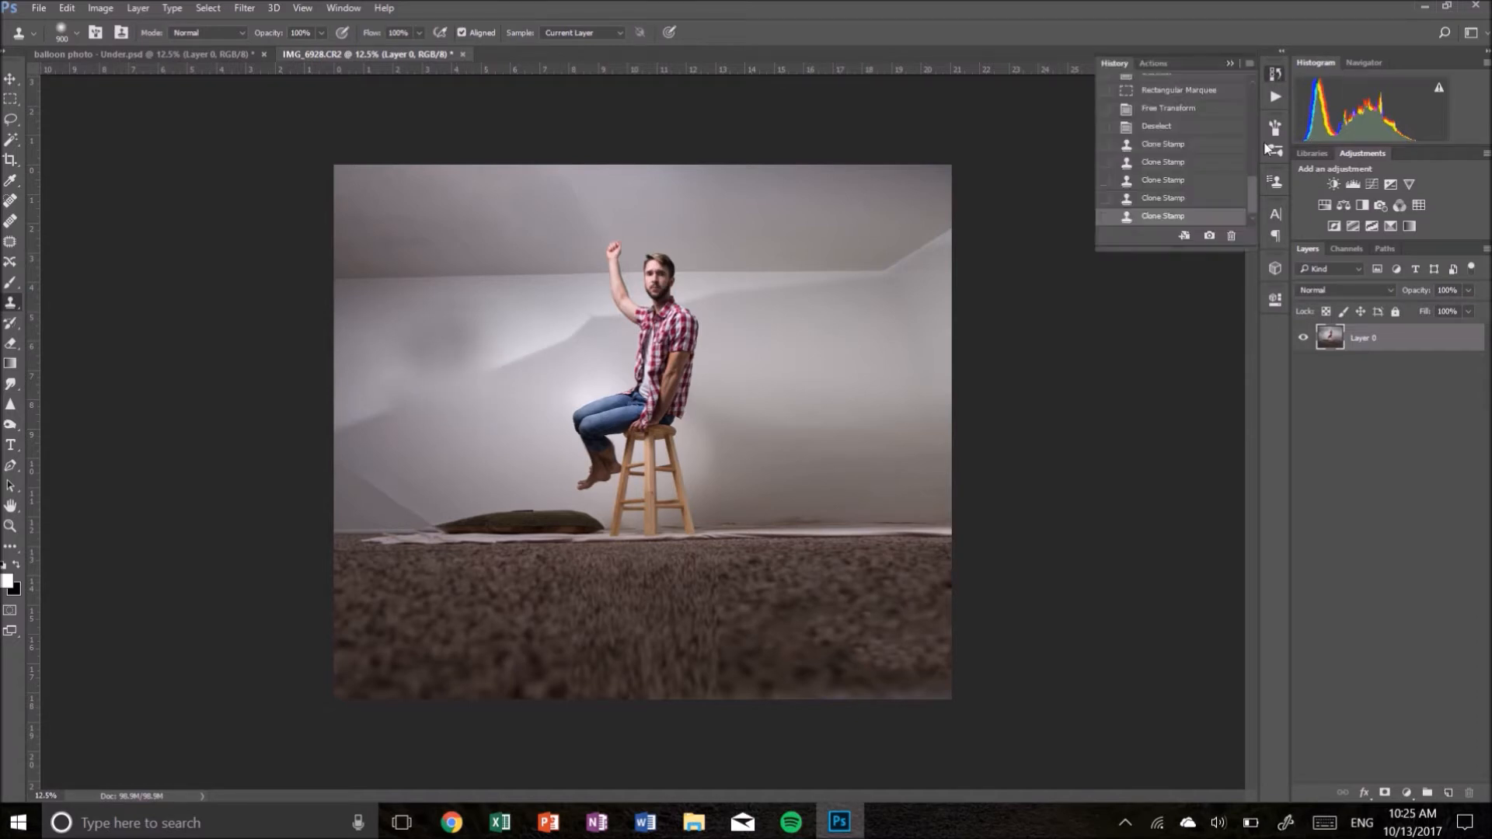
pyautogui.click(1176, 200)
pyautogui.click(1158, 181)
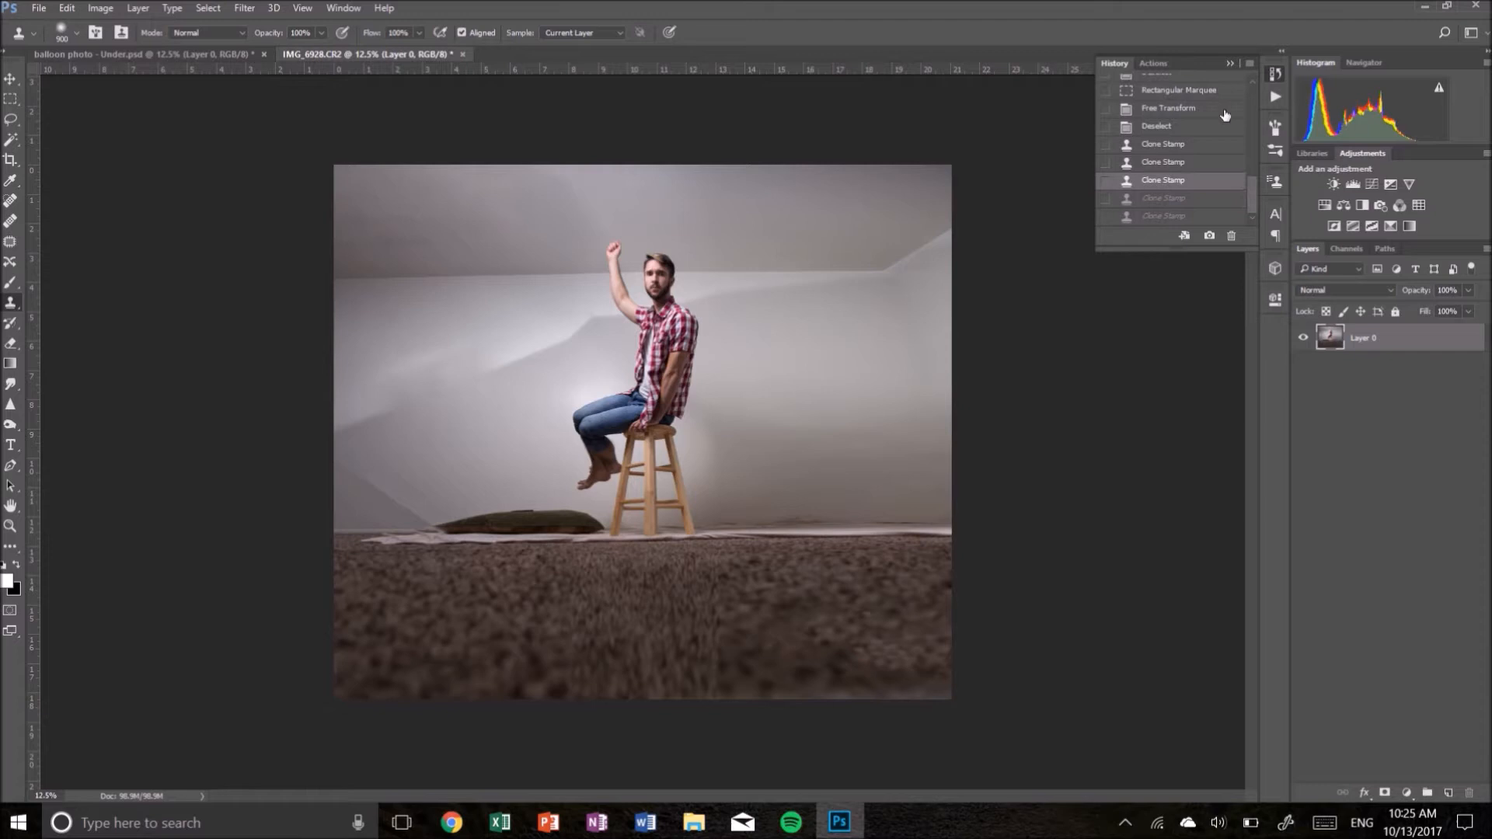
pyautogui.click(1226, 60)
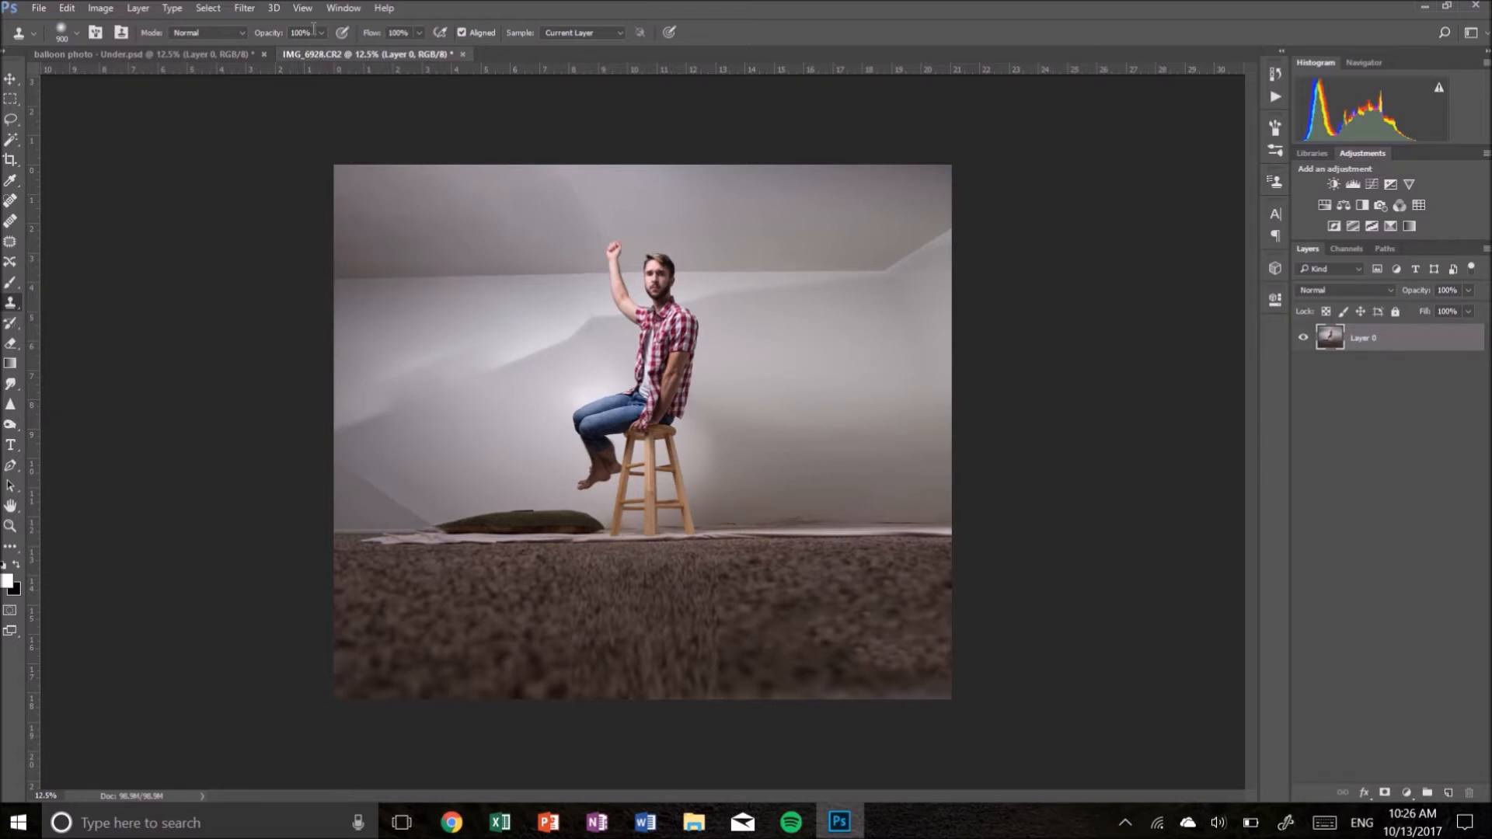
# - Set the Clone Stamp opacity to 50% and try two strokes across the wall, undoing each
pyautogui.write('50')
pyautogui.click(499, 310)
pyautogui.hotkey('ctrl', 'z')
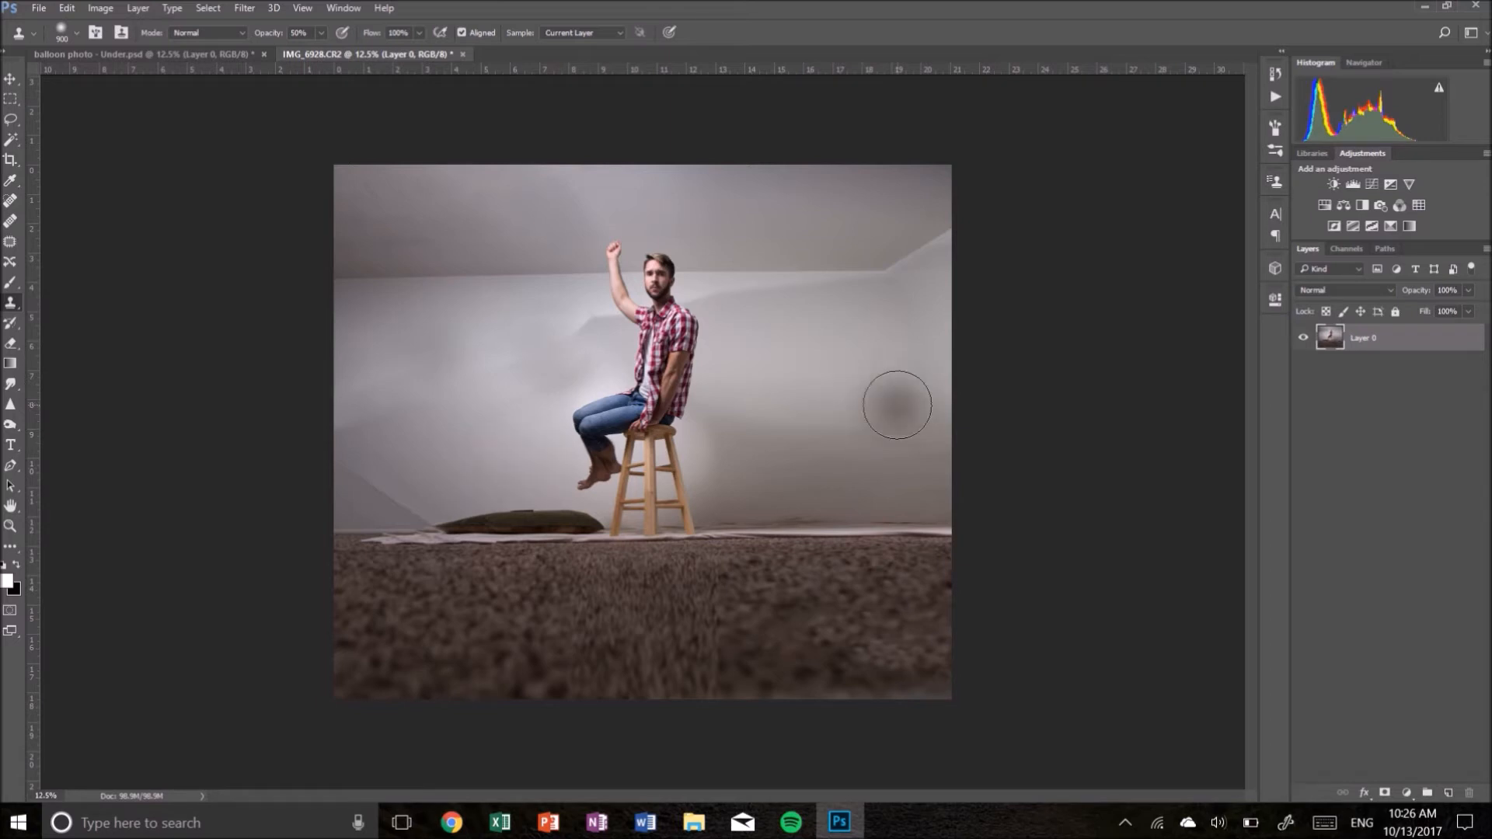
pyautogui.moveTo(697, 341); pyautogui.dragTo(914, 270)
pyautogui.hotkey('ctrl', 'z')
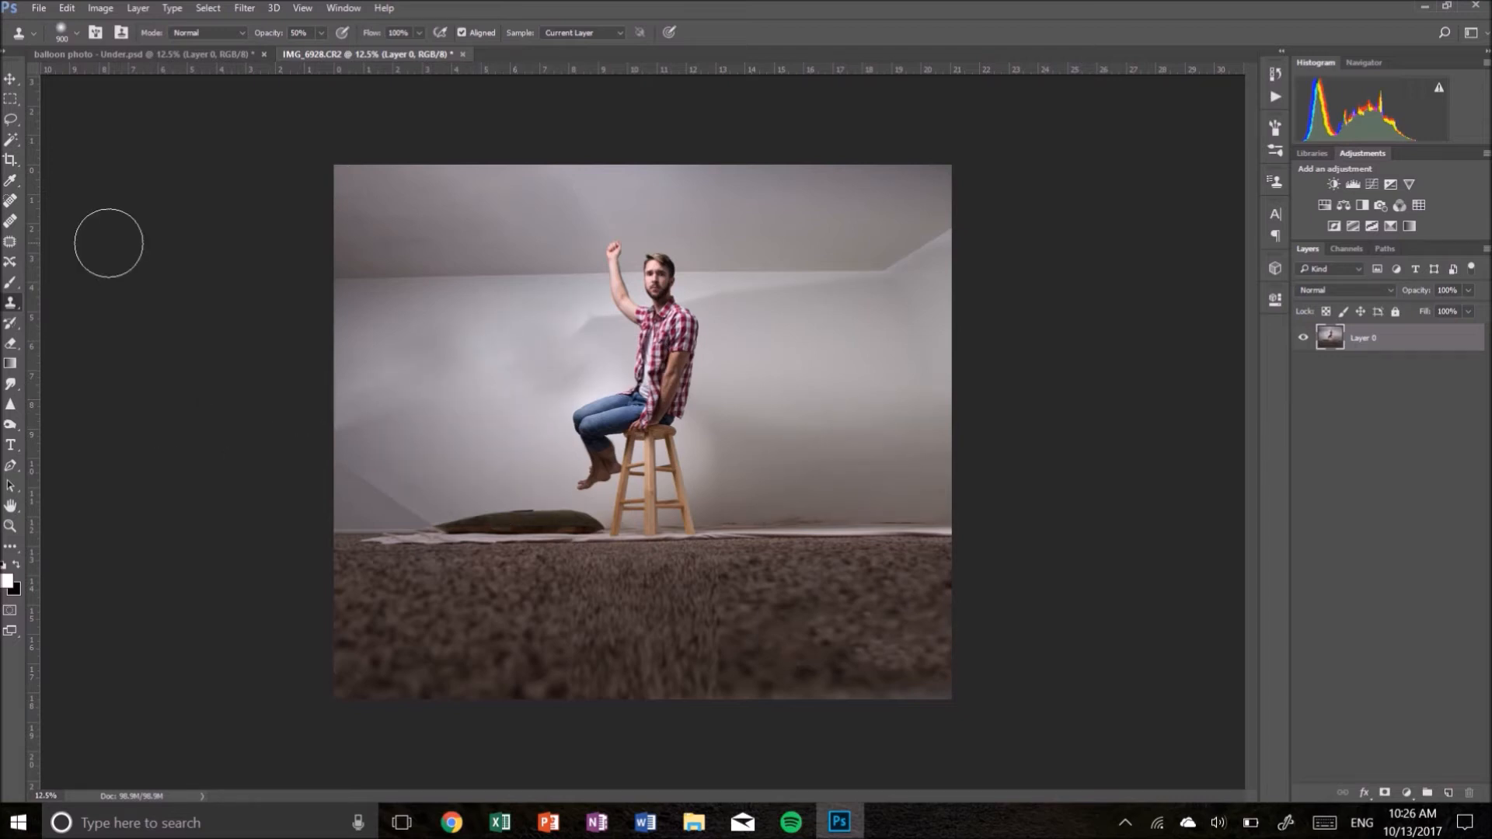
# - Clone-stamp out the wall crease to the left of the man's legs with a smaller brush, undoing the final stroke
pyautogui.hotkey('ctrl', '+')
pyautogui.hotkey('ctrl', '+')
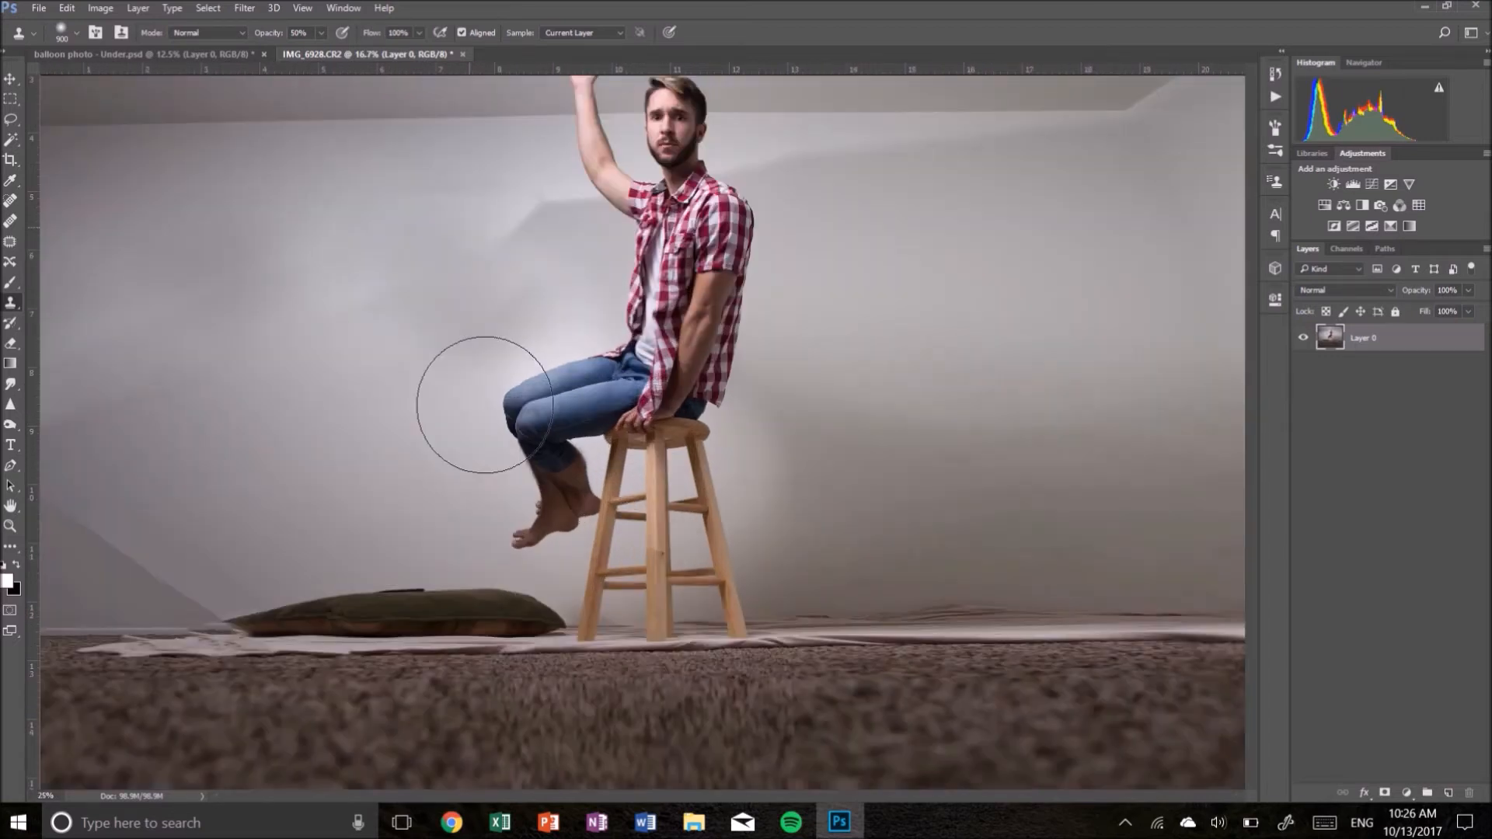
pyautogui.scroll(3, 529, 406)
pyautogui.hscroll(-3, 483, 407)
pyautogui.scroll(-3, 483, 407)
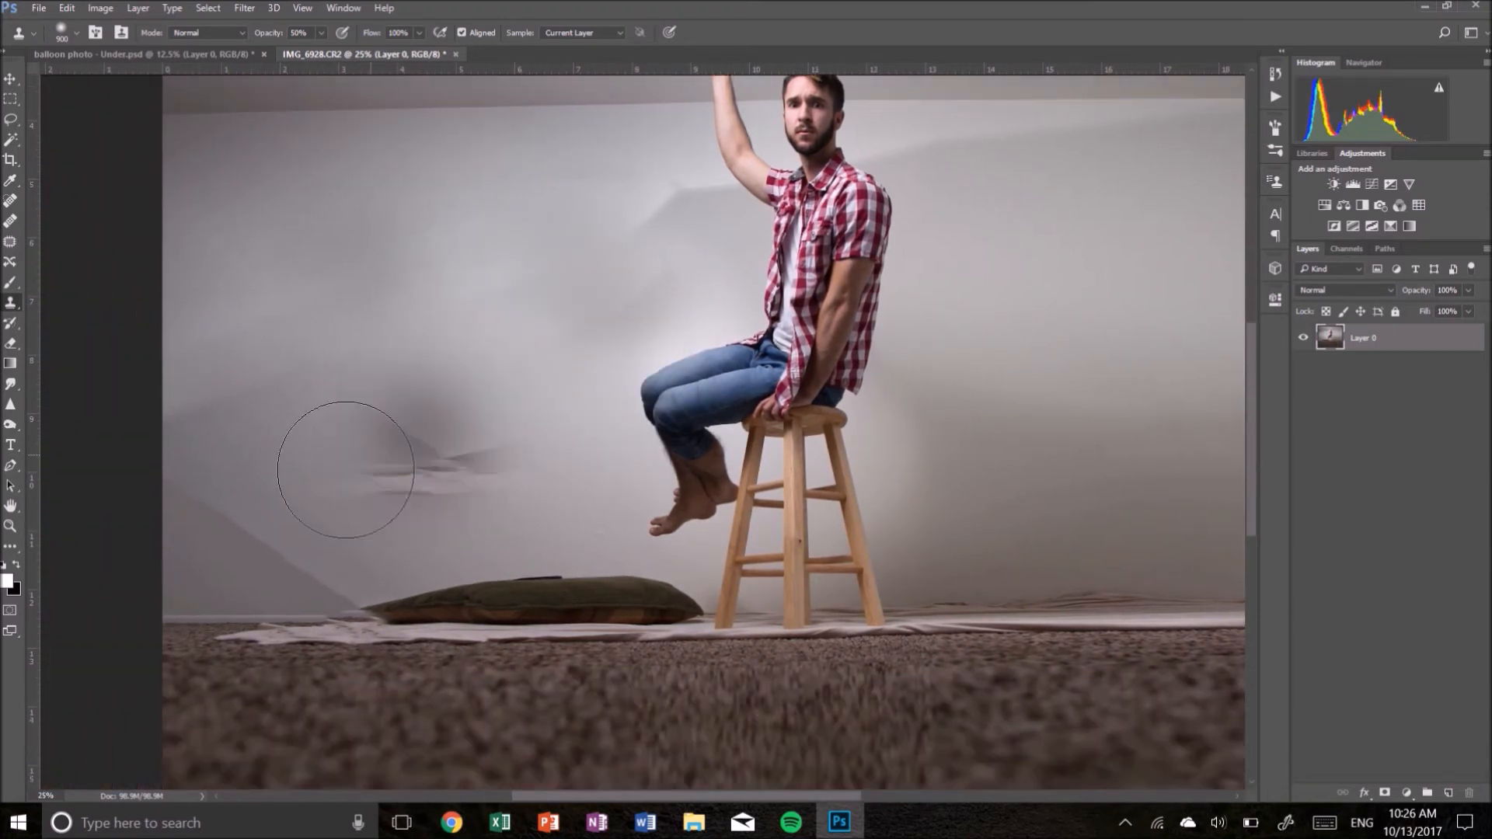
pyautogui.press('[')
pyautogui.press('[')
pyautogui.press('[')
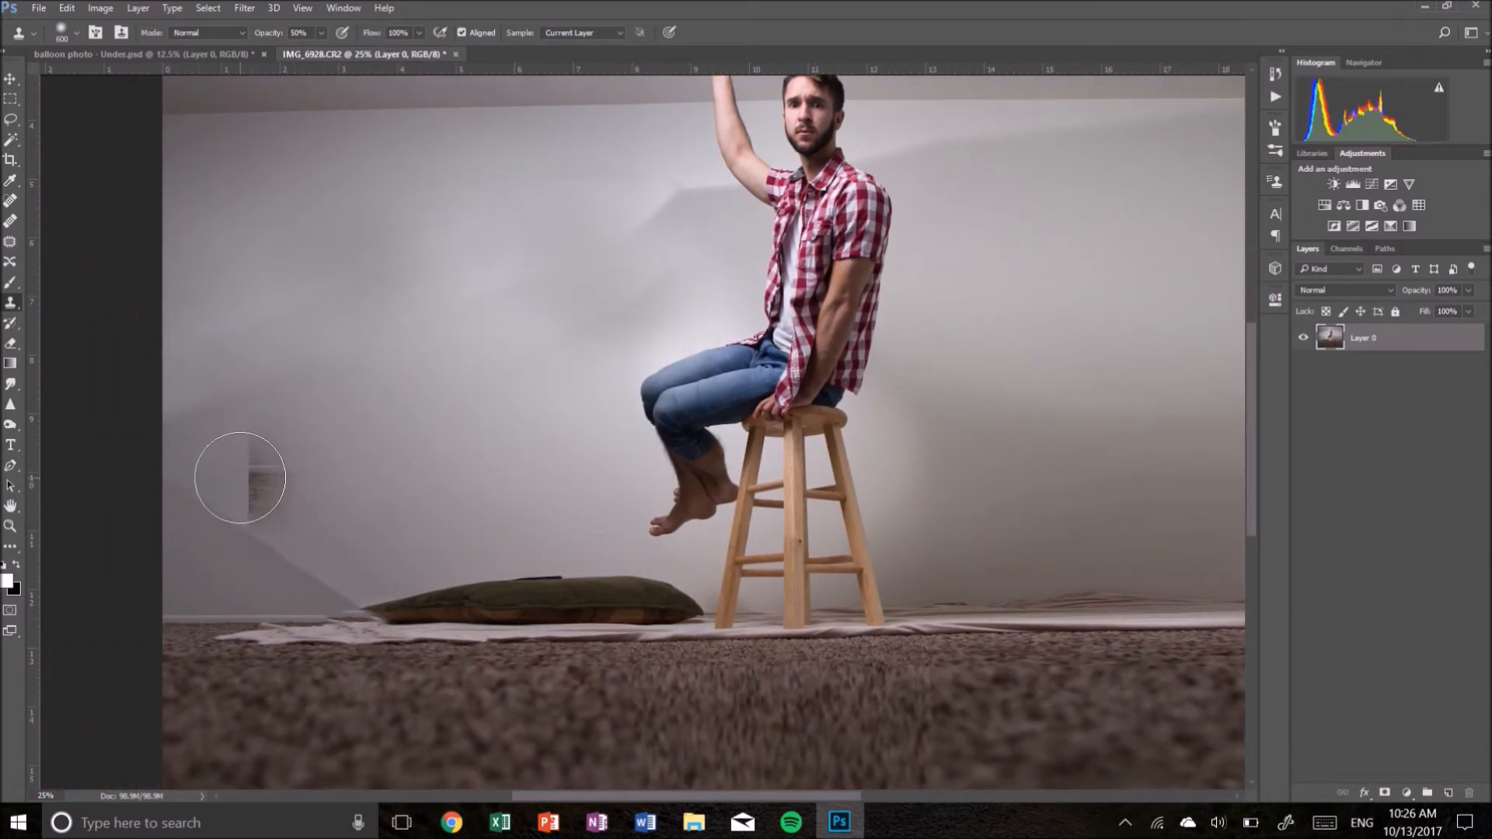
pyautogui.keyDown('alt'); pyautogui.click(250, 468); pyautogui.keyUp('alt')
pyautogui.moveTo(191, 490)
pyautogui.mouseDown()
pyautogui.moveTo(283, 498)
pyautogui.moveTo(223, 530)
pyautogui.moveTo(348, 504)
pyautogui.moveTo(245, 538)
pyautogui.moveTo(326, 522)
pyautogui.moveTo(304, 562)
pyautogui.moveTo(367, 534)
pyautogui.moveTo(308, 561)
pyautogui.moveTo(343, 576)
pyautogui.moveTo(283, 548)
pyautogui.moveTo(350, 572)
pyautogui.moveTo(281, 469)
pyautogui.mouseUp()
pyautogui.keyDown('alt'); pyautogui.click(283, 497); pyautogui.keyUp('alt')
pyautogui.keyDown('alt'); pyautogui.click(347, 503); pyautogui.keyUp('alt')
pyautogui.keyDown('alt'); pyautogui.click(329, 520); pyautogui.keyUp('alt')
pyautogui.keyDown('alt'); pyautogui.click(349, 550); pyautogui.keyUp('alt')
pyautogui.keyDown('alt'); pyautogui.click(442, 539); pyautogui.keyUp('alt')
pyautogui.keyDown('alt'); pyautogui.click(417, 487); pyautogui.keyUp('alt')
pyautogui.moveTo(287, 545); pyautogui.dragTo(253, 550)
pyautogui.keyDown('alt'); pyautogui.click(395, 506); pyautogui.keyUp('alt')
pyautogui.moveTo(346, 511); pyautogui.dragTo(270, 533)
pyautogui.keyDown('alt'); pyautogui.click(263, 543); pyautogui.keyUp('alt')
pyautogui.moveTo(366, 566); pyautogui.dragTo(360, 583)
pyautogui.hotkey('ctrl', 'z')
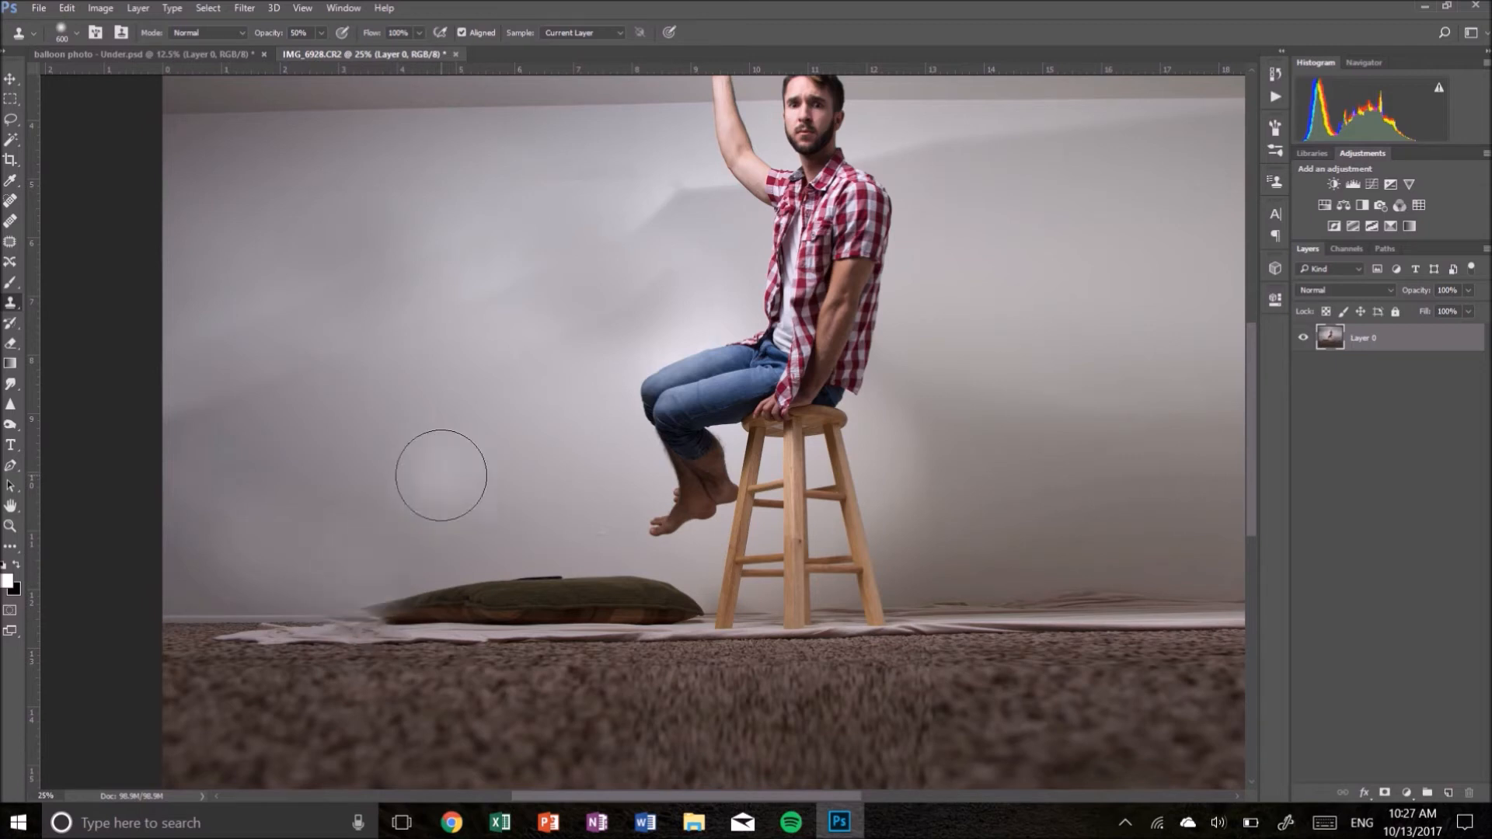
# - Paint over the wall crease behind the man's shoulder with a smaller Spot Healing Brush
pyautogui.click(9, 203)
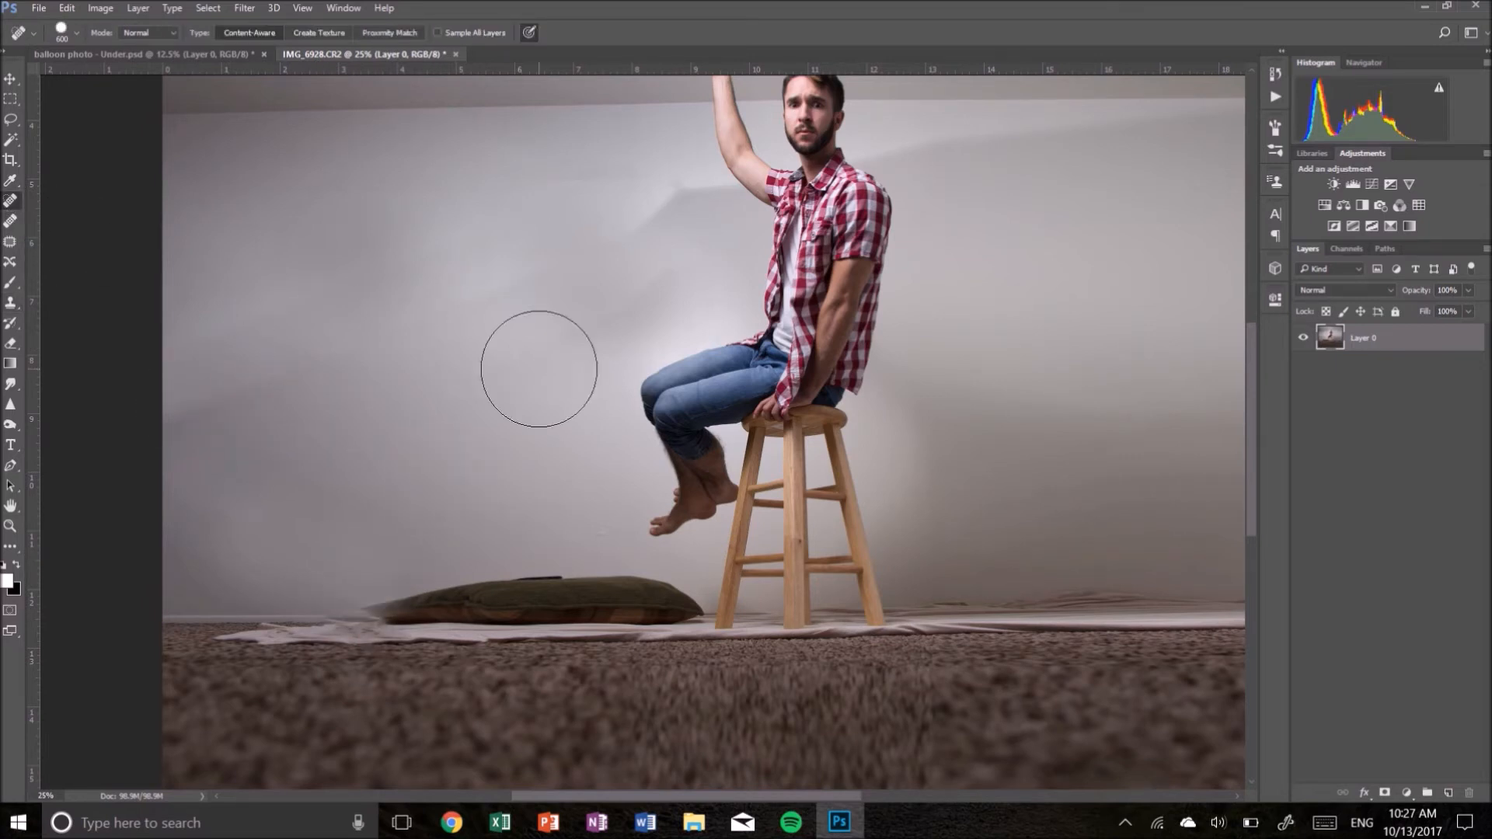
pyautogui.press('[')
pyautogui.press('[')
pyautogui.press('[')
pyautogui.press('[')
pyautogui.press('[')
pyautogui.press('[')
pyautogui.press('[')
pyautogui.press('[')
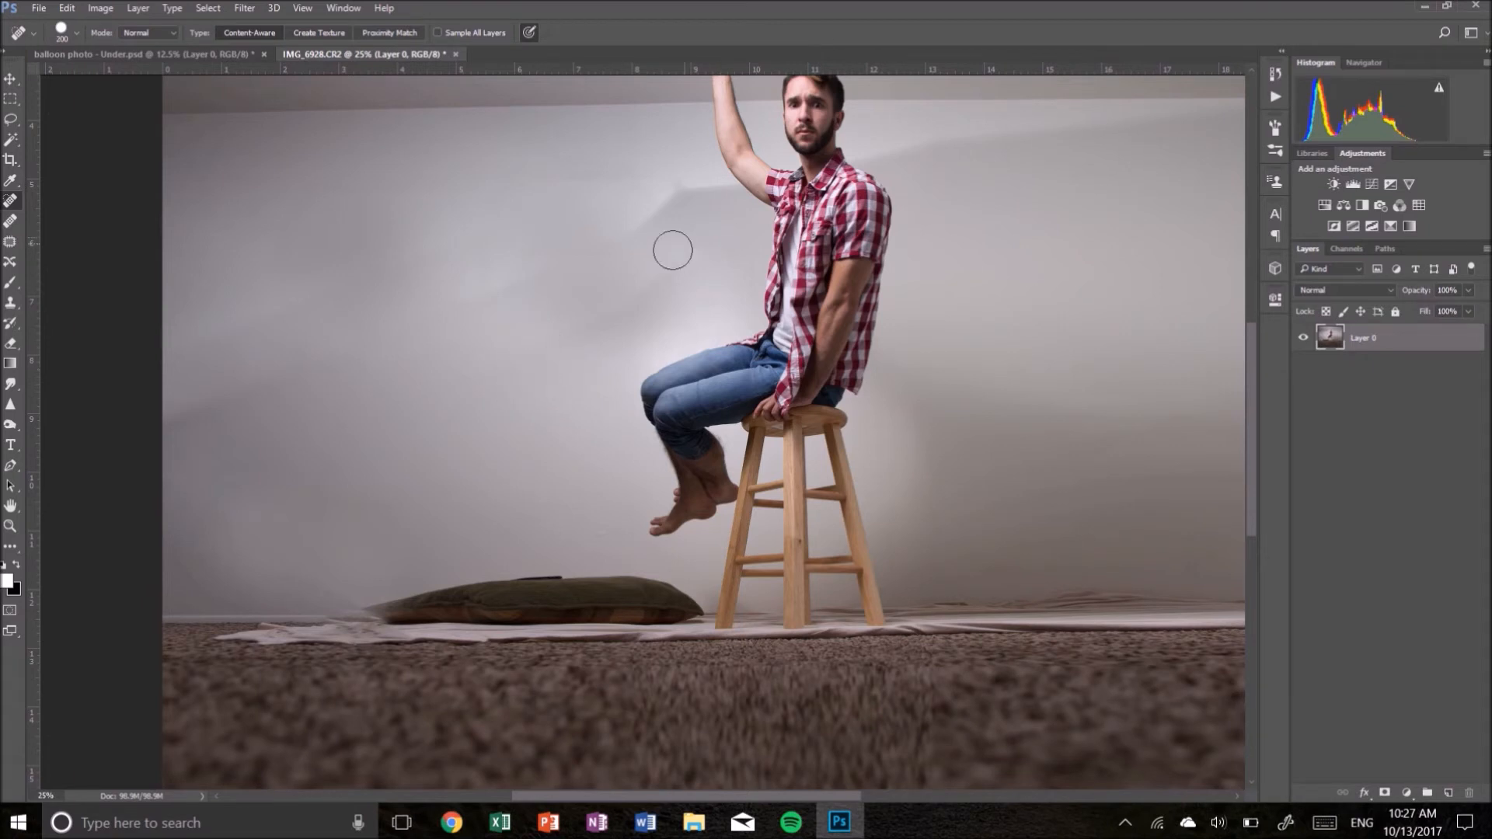
pyautogui.moveTo(676, 260); pyautogui.dragTo(566, 322)
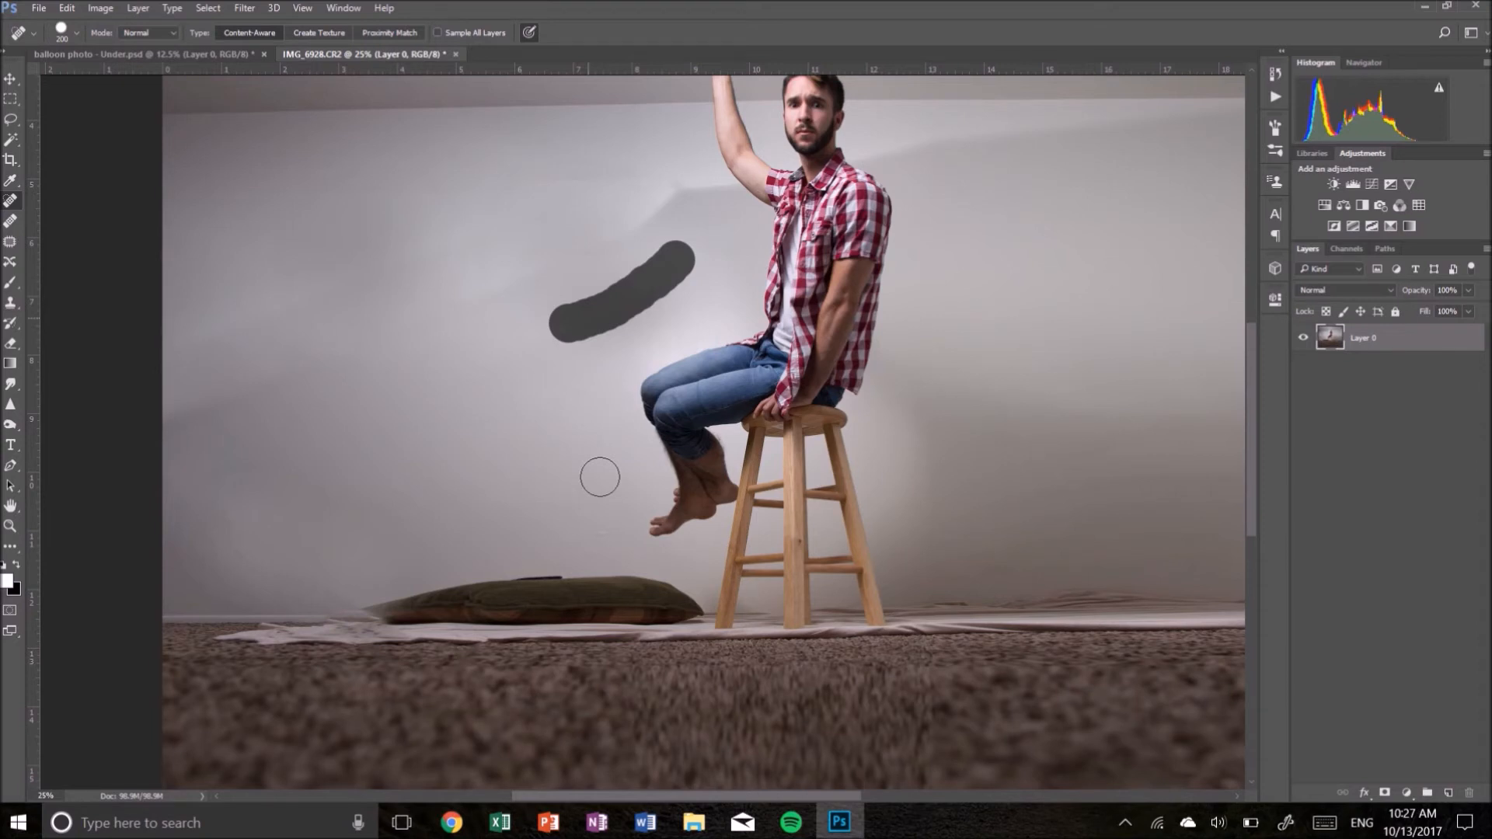
pyautogui.click(669, 268)
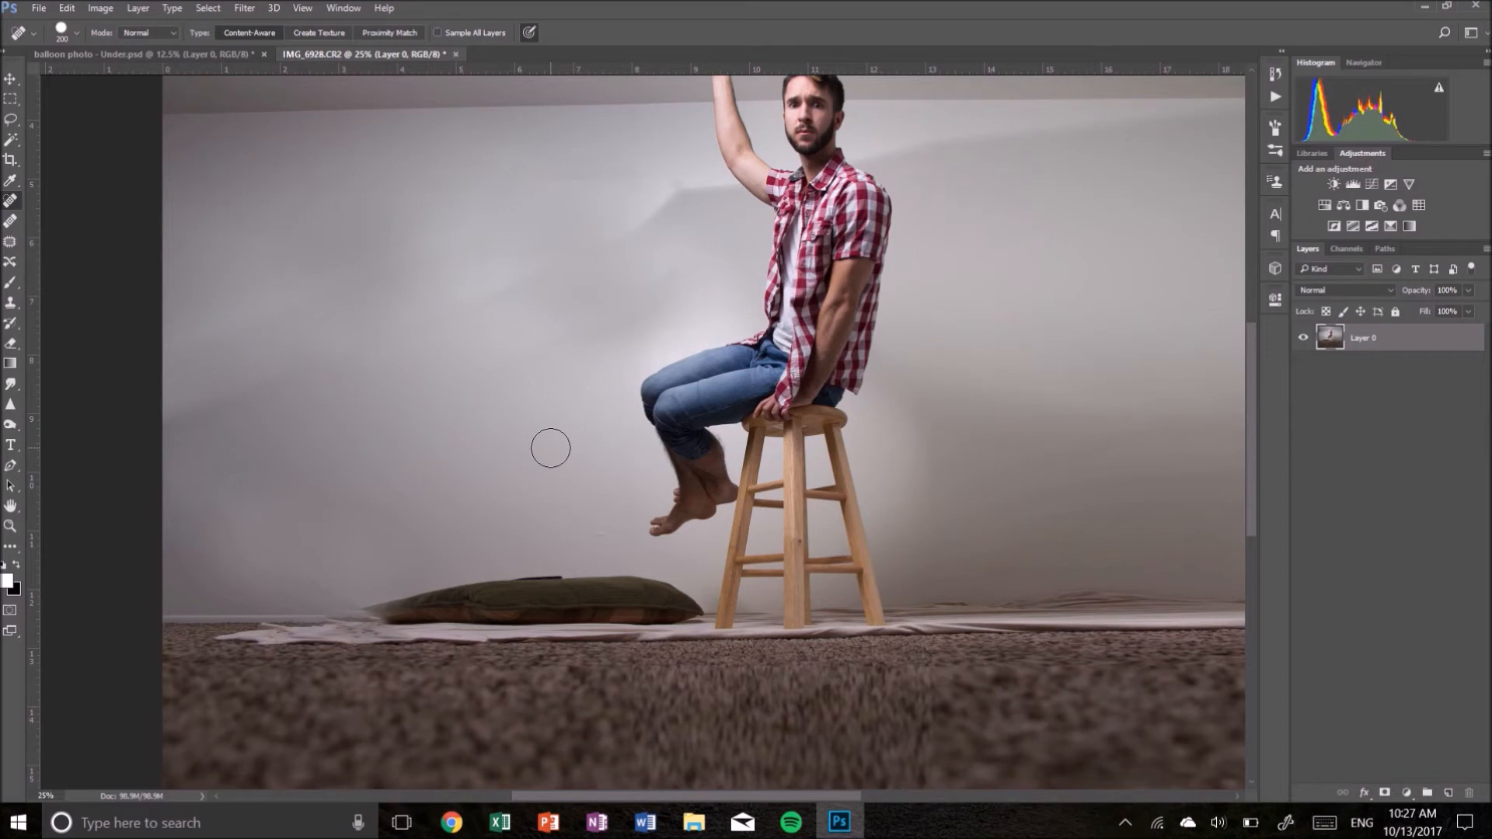
pyautogui.click(660, 276)
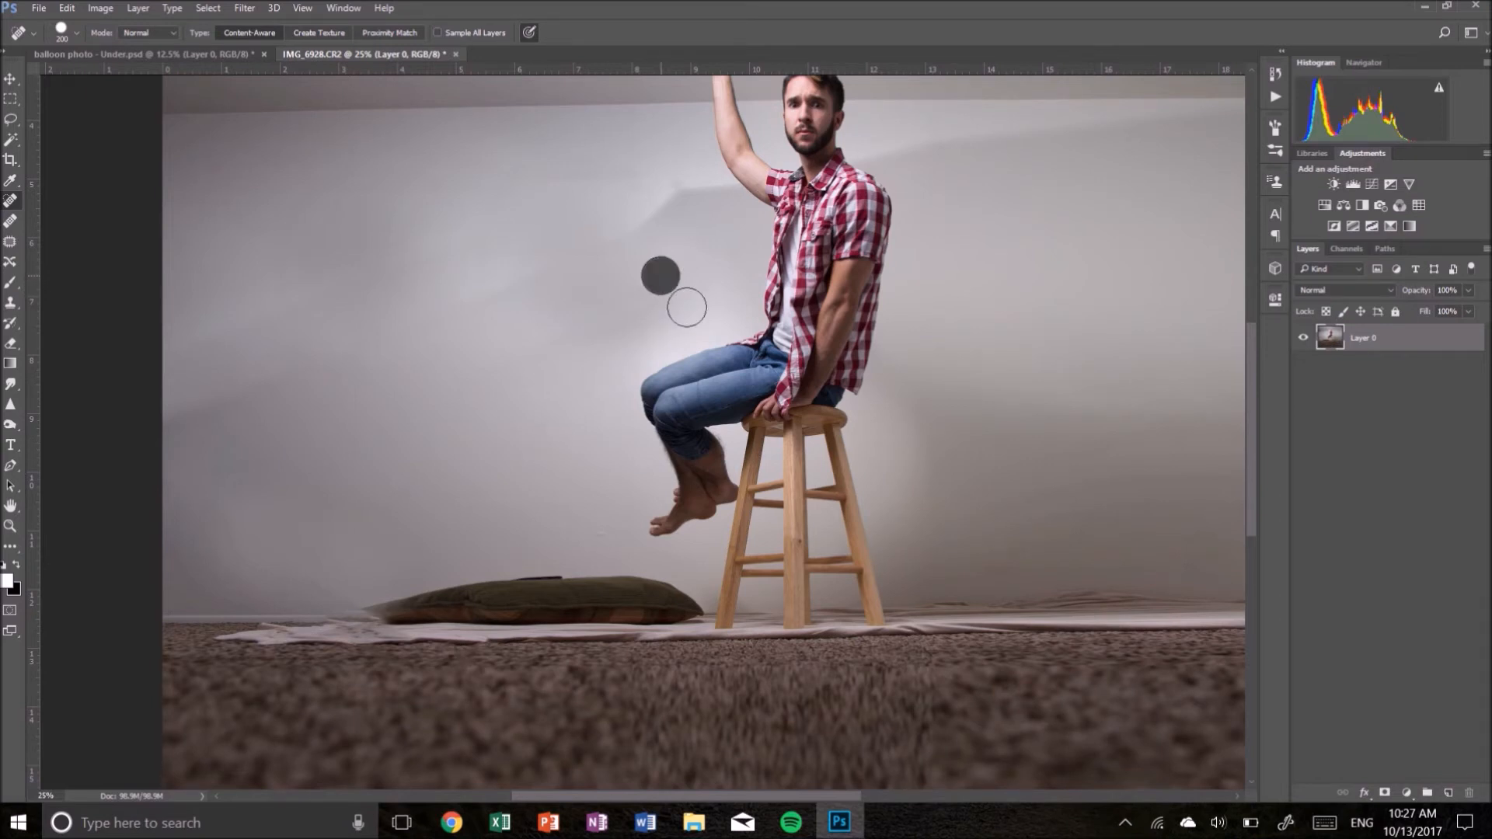
# - Switch back and forth between the balloon composite and the edited photo to compare them
pyautogui.hotkey('ctrl', '-')
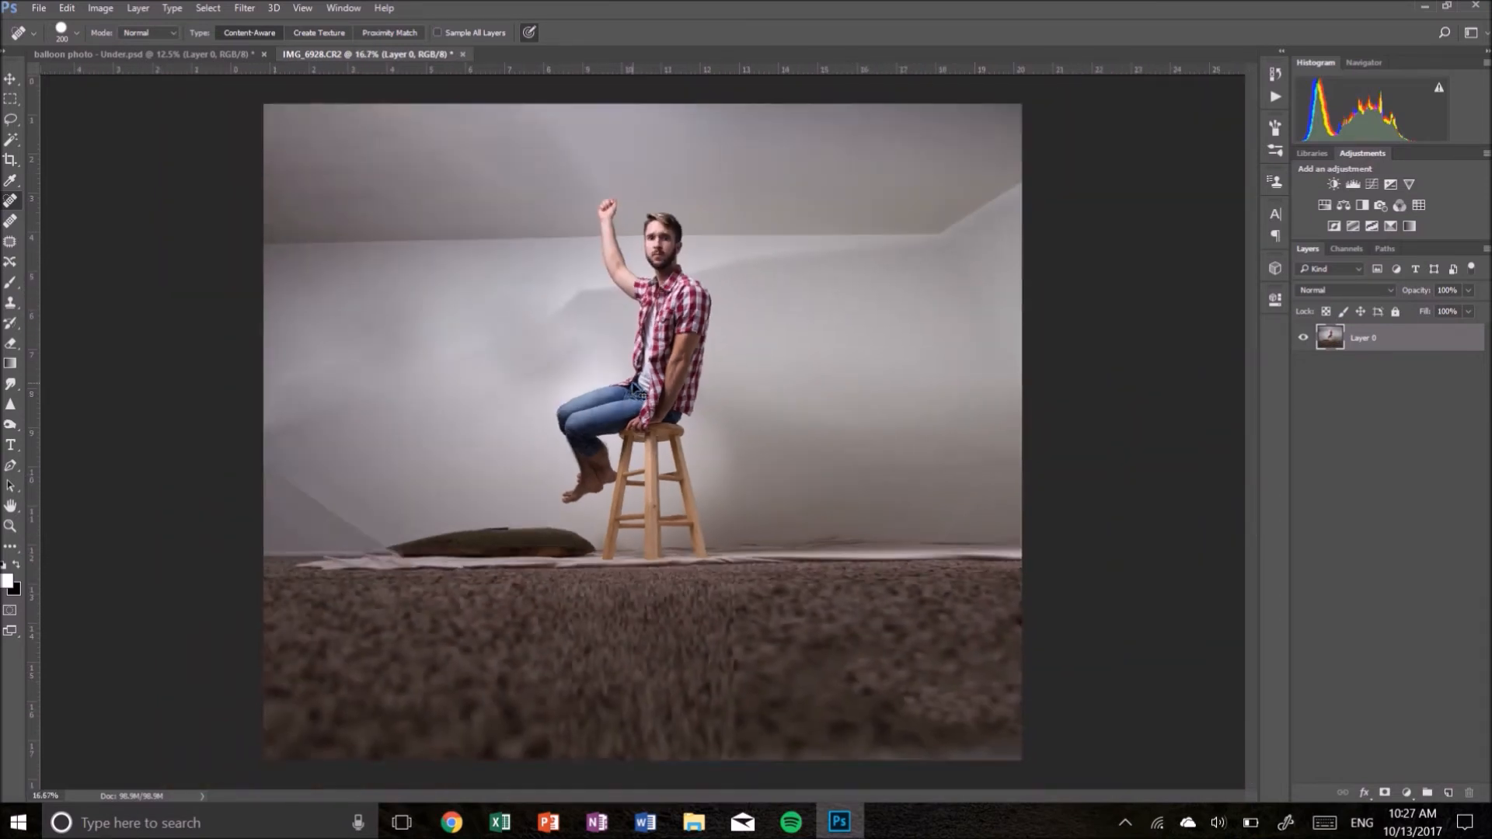
pyautogui.hotkey('ctrl', '-')
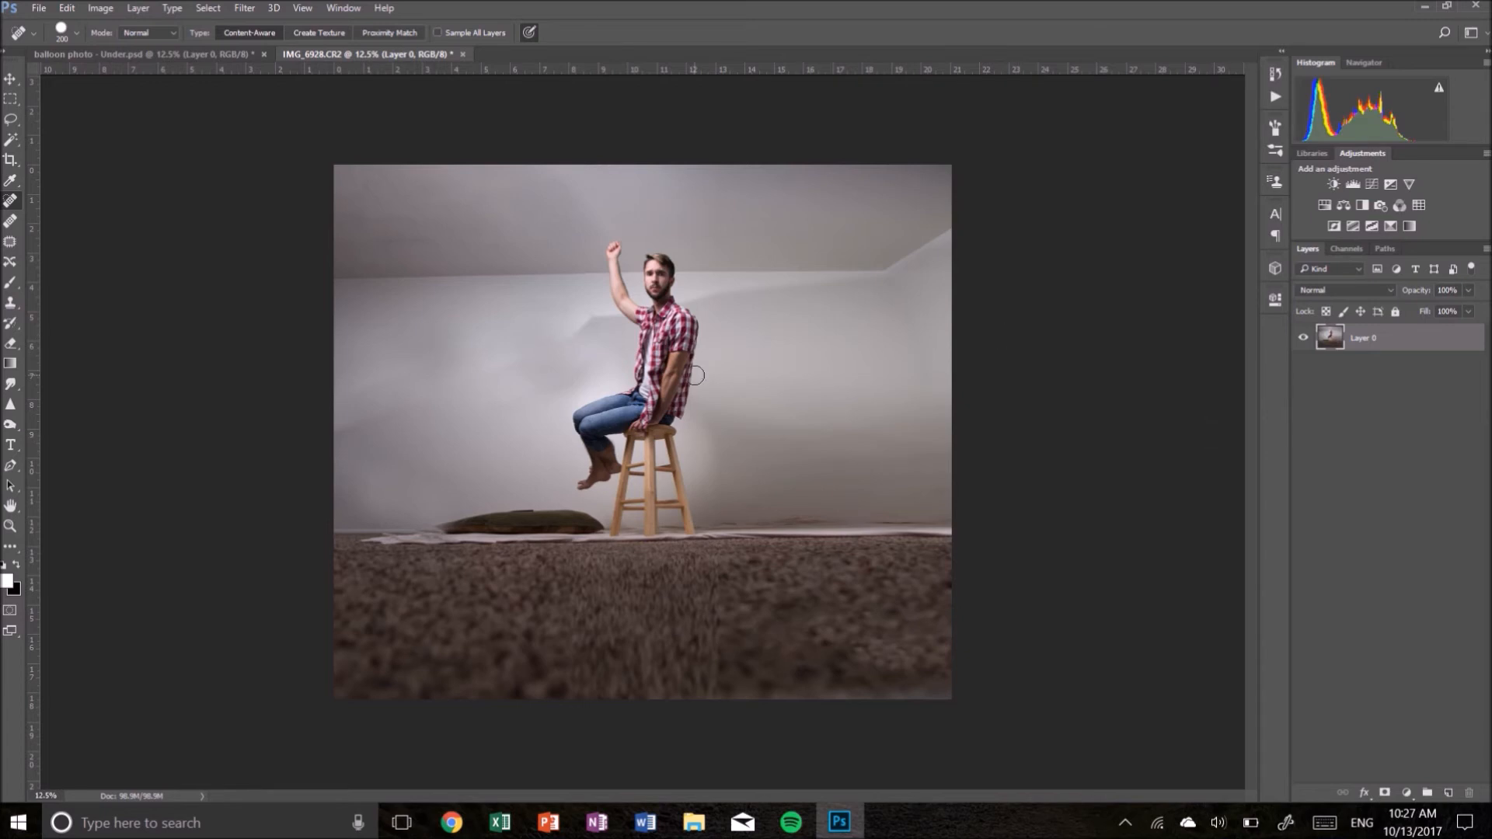
pyautogui.click(231, 50)
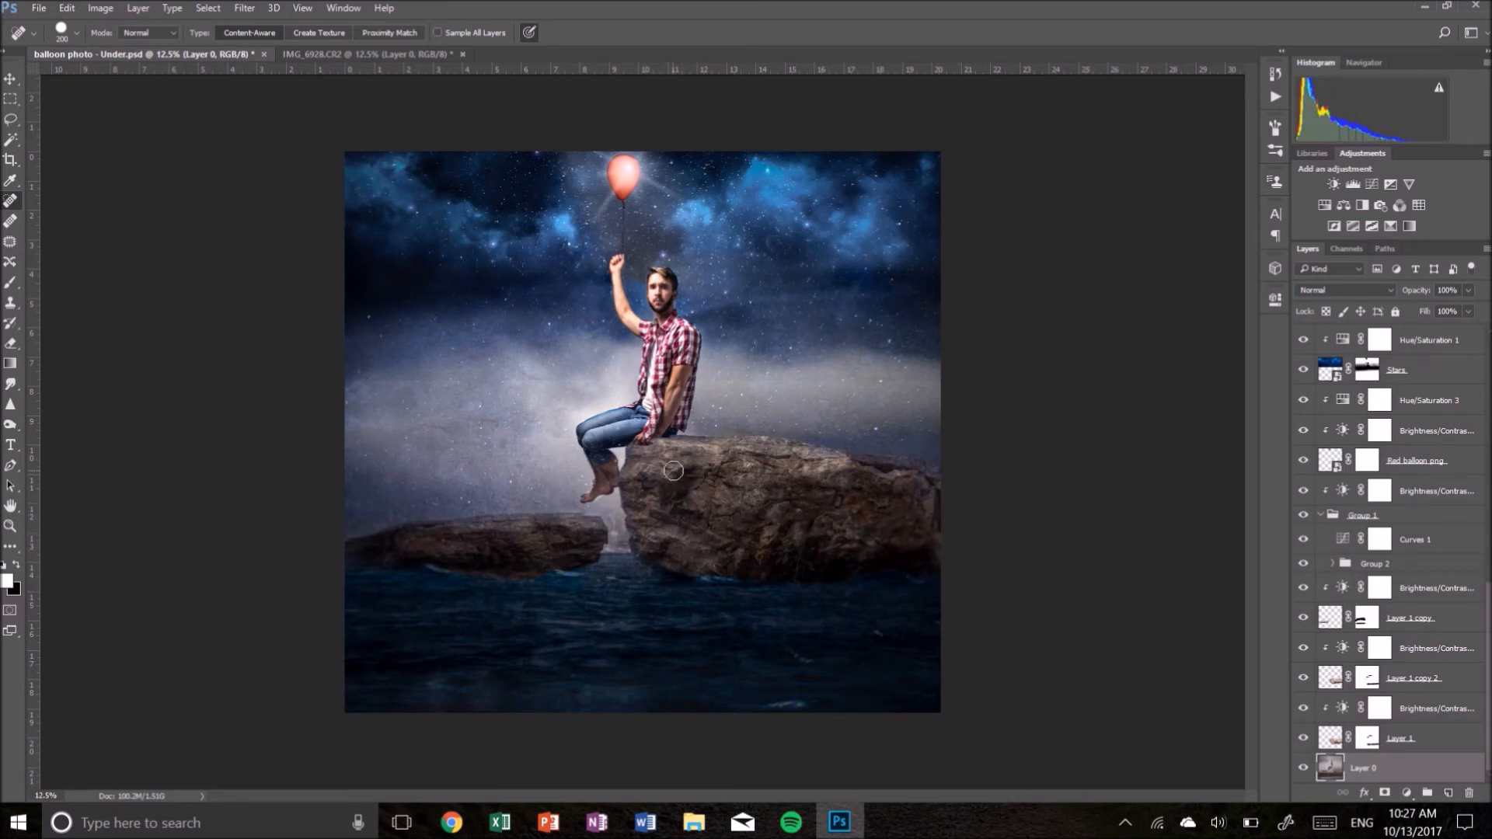
pyautogui.click(365, 54)
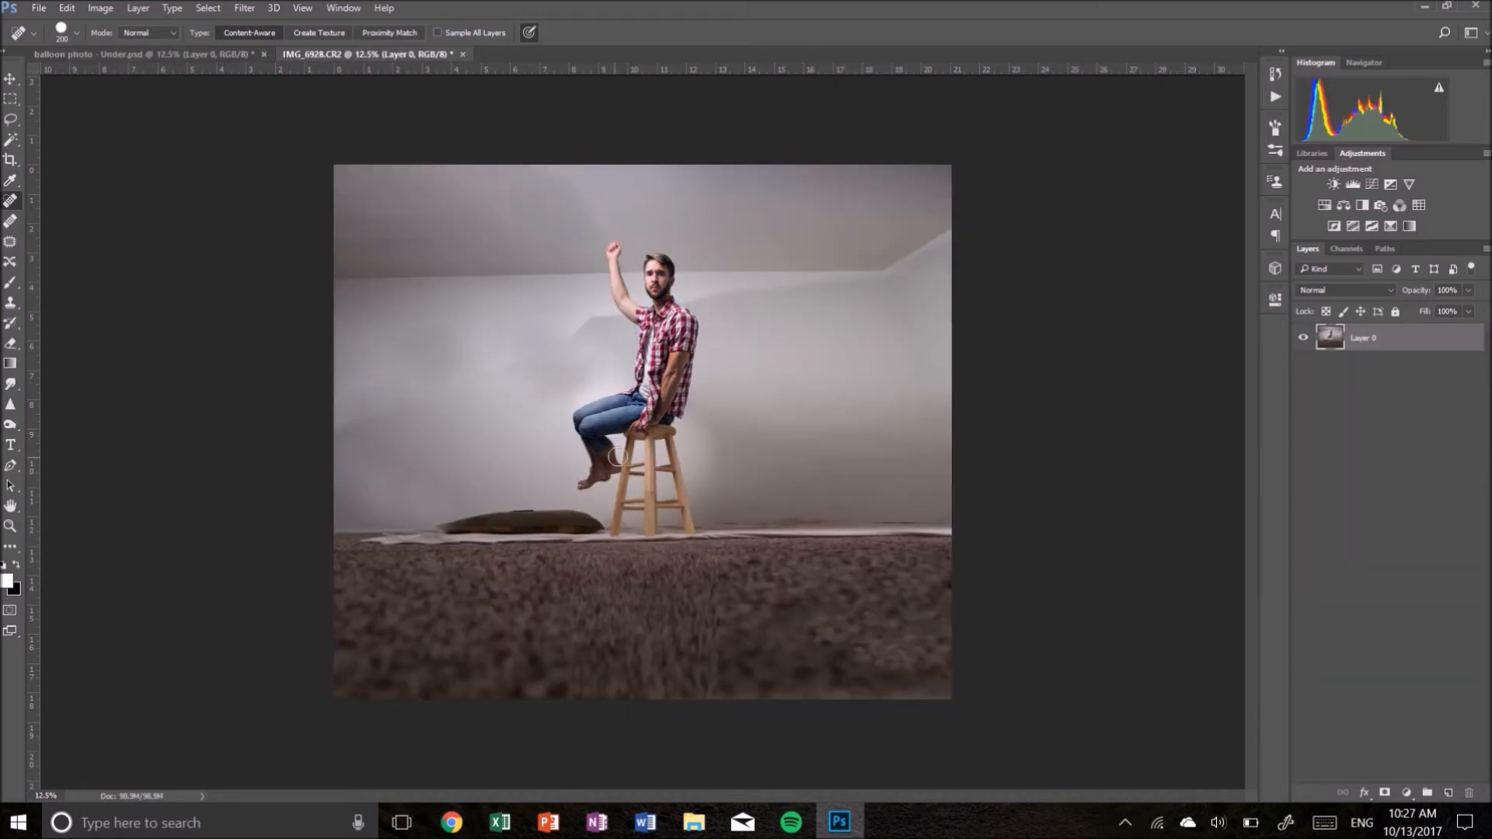
pyautogui.click(183, 52)
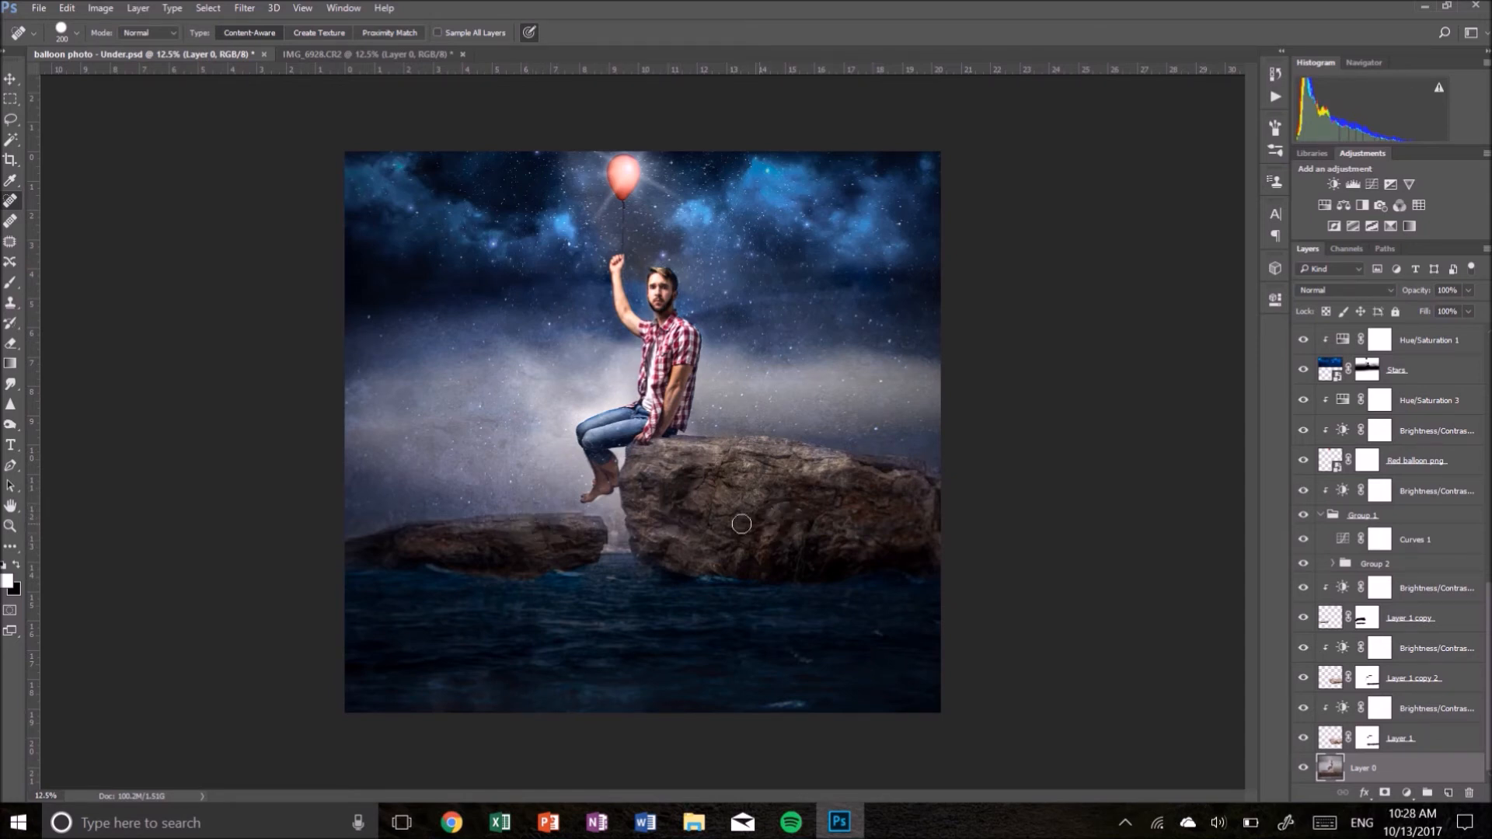
pyautogui.click(401, 55)
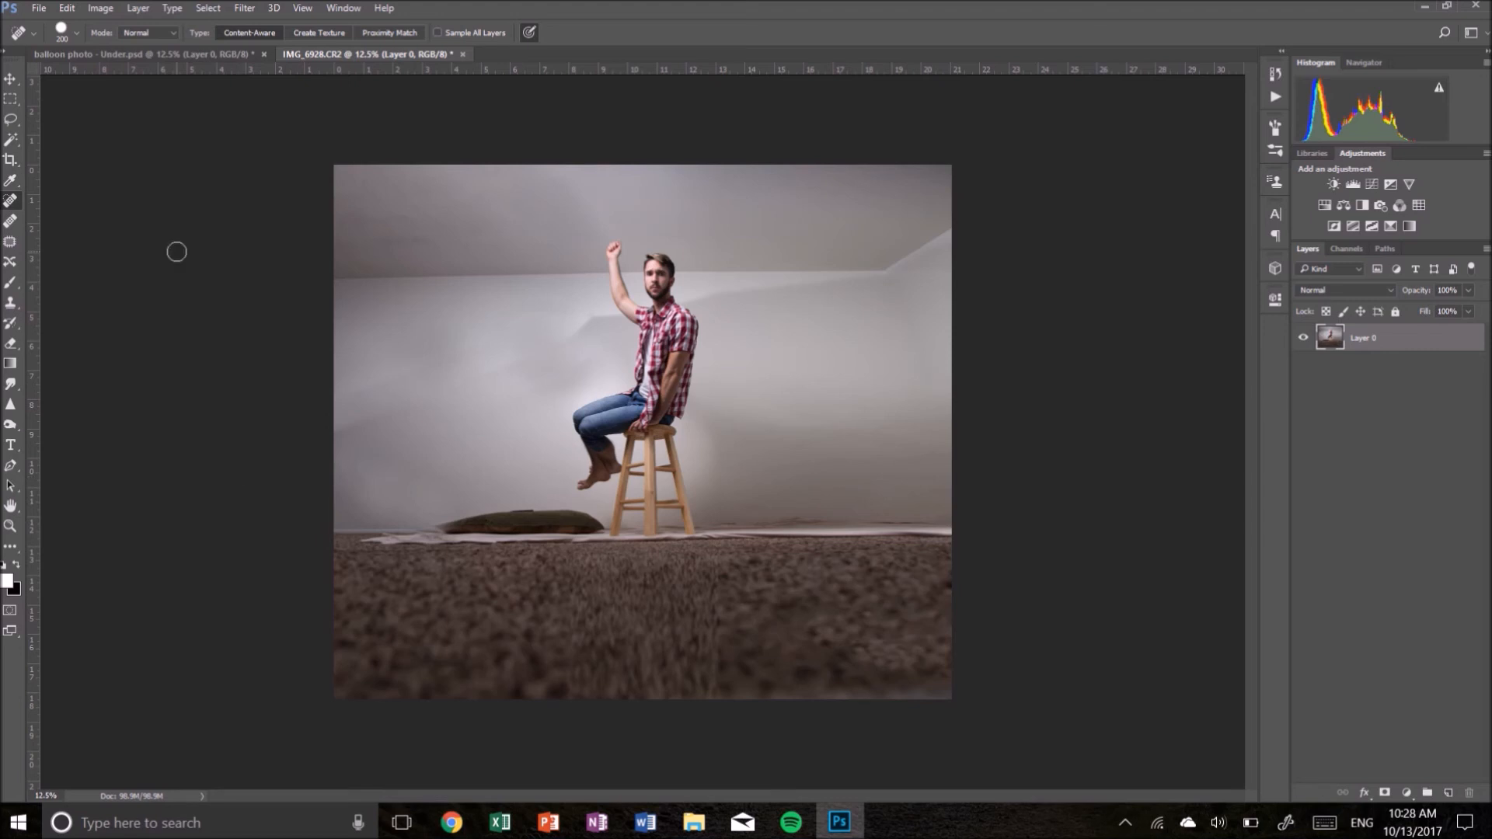
pyautogui.click(216, 49)
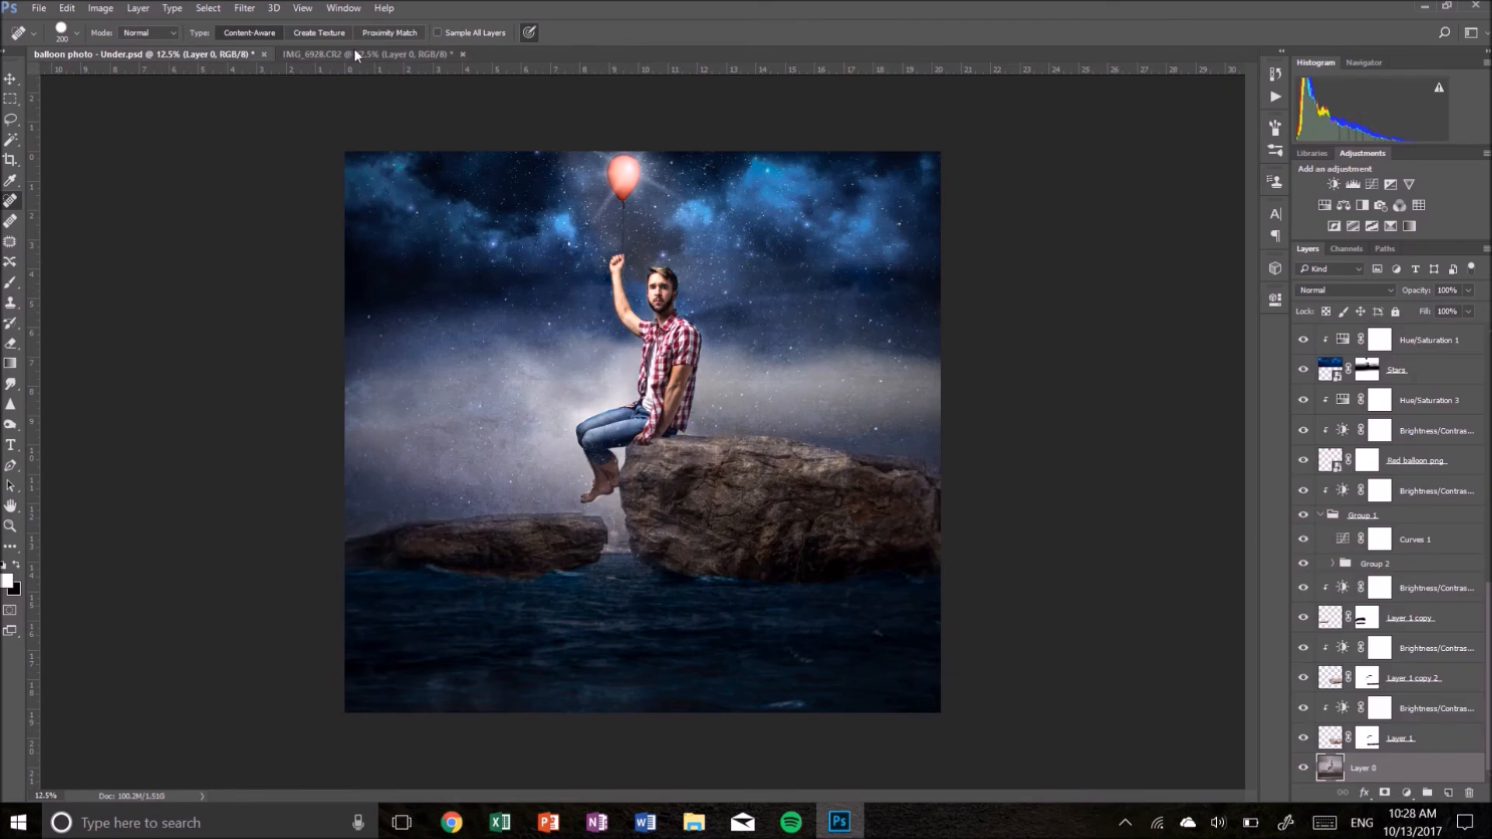
pyautogui.click(352, 52)
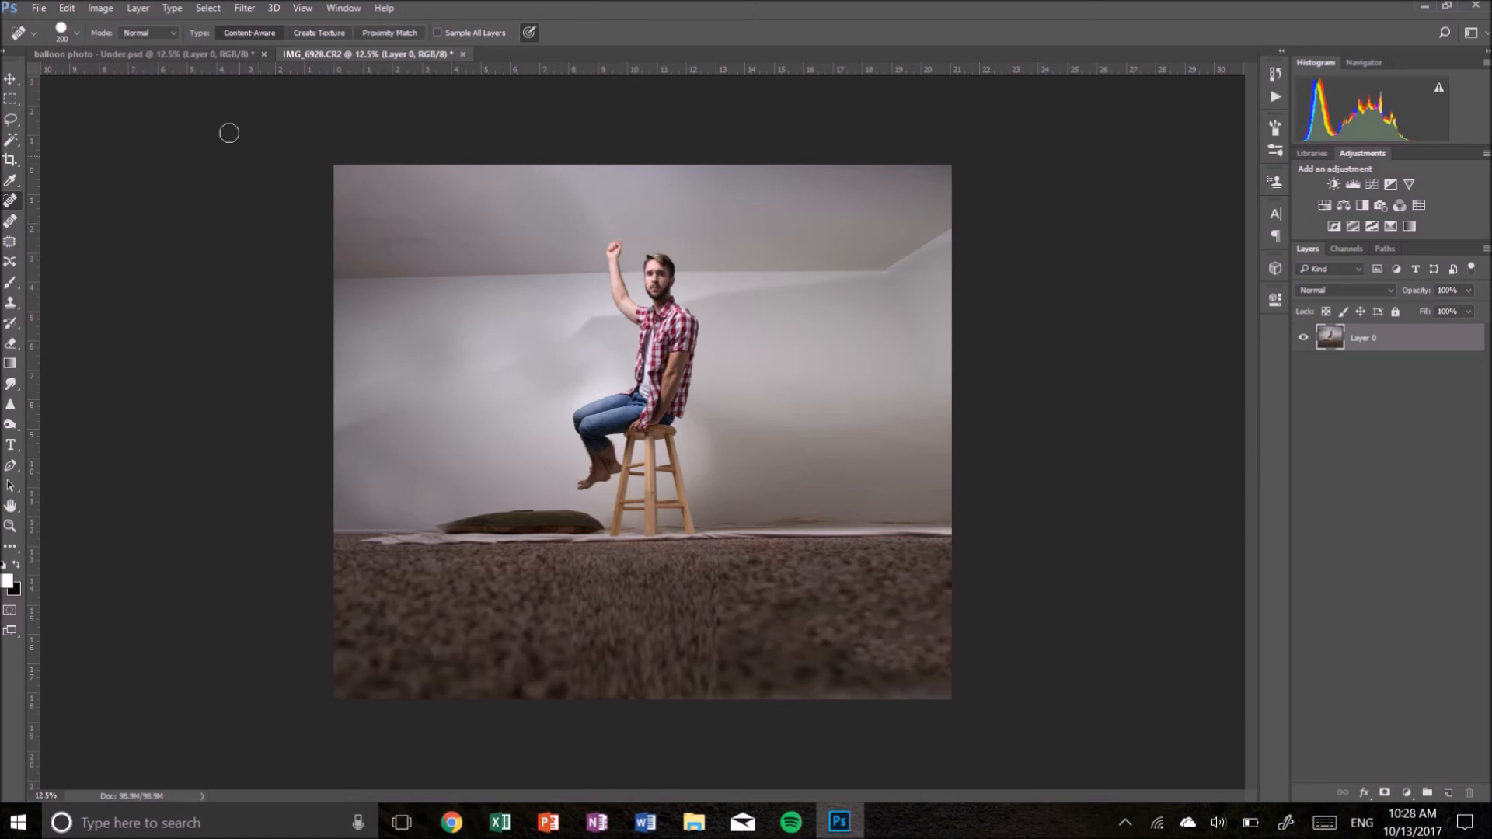
pyautogui.click(169, 60)
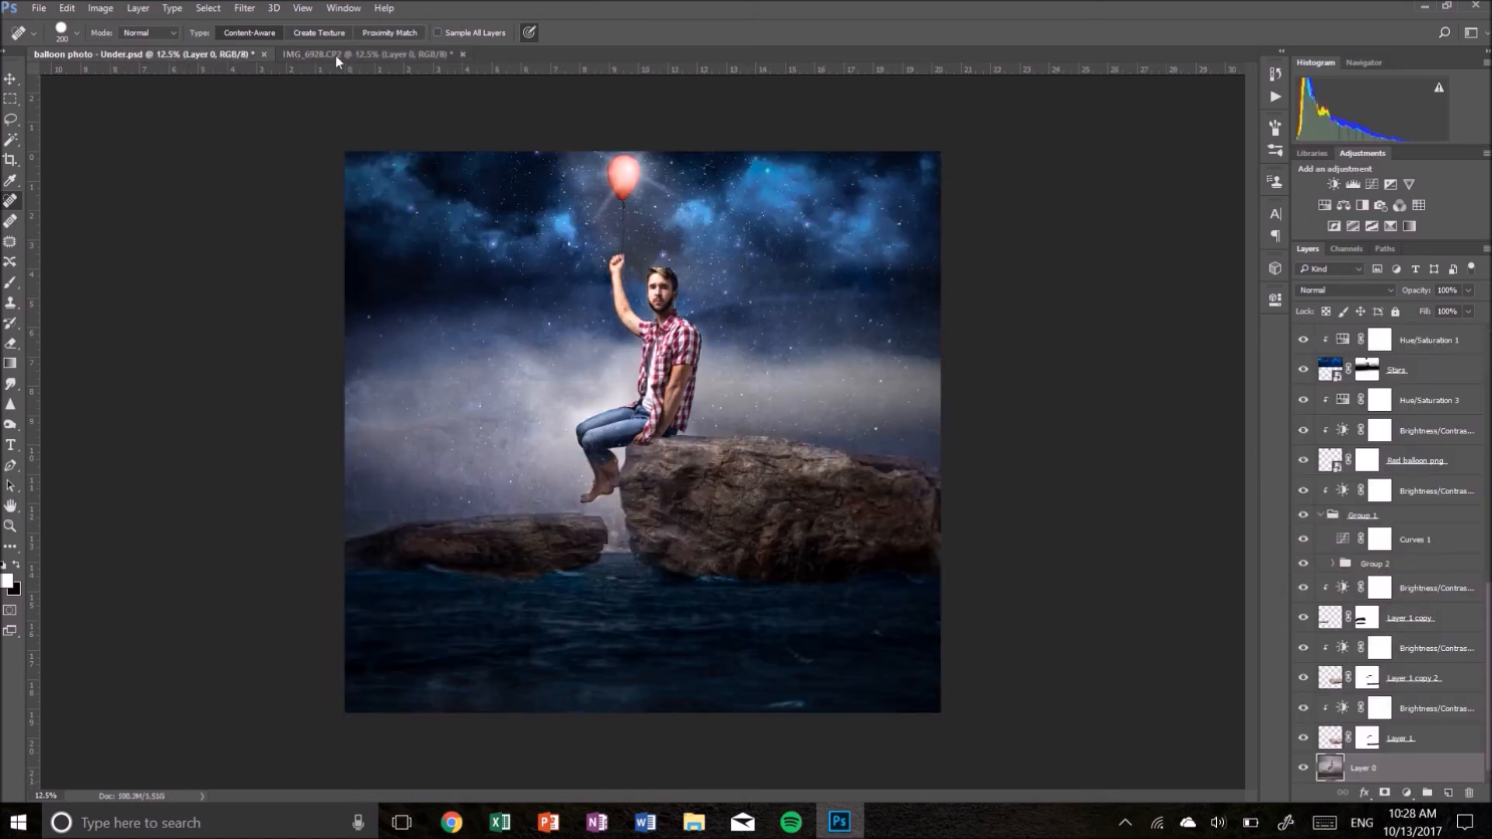
pyautogui.click(334, 54)
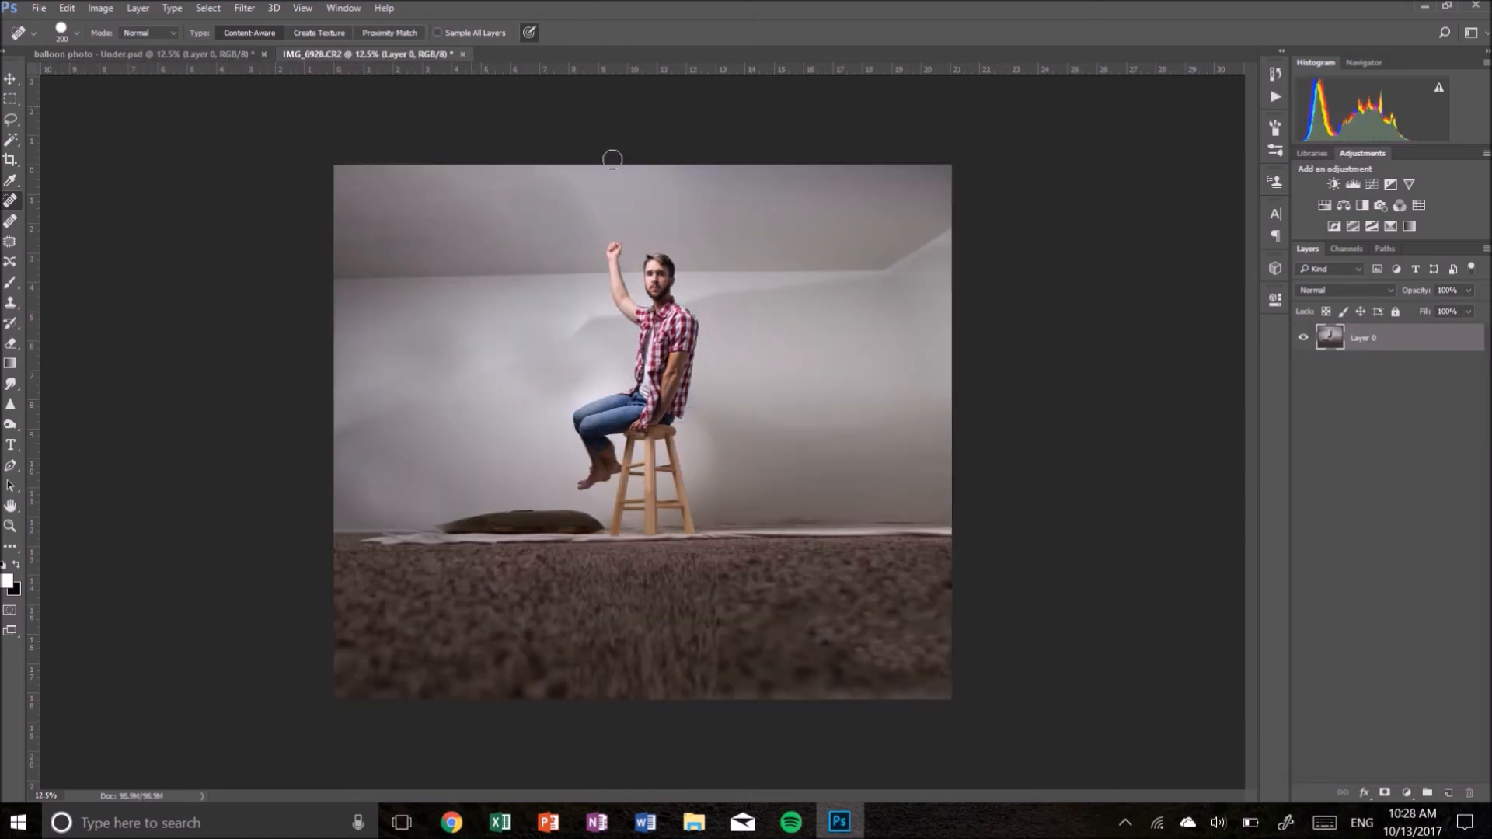
pyautogui.click(181, 58)
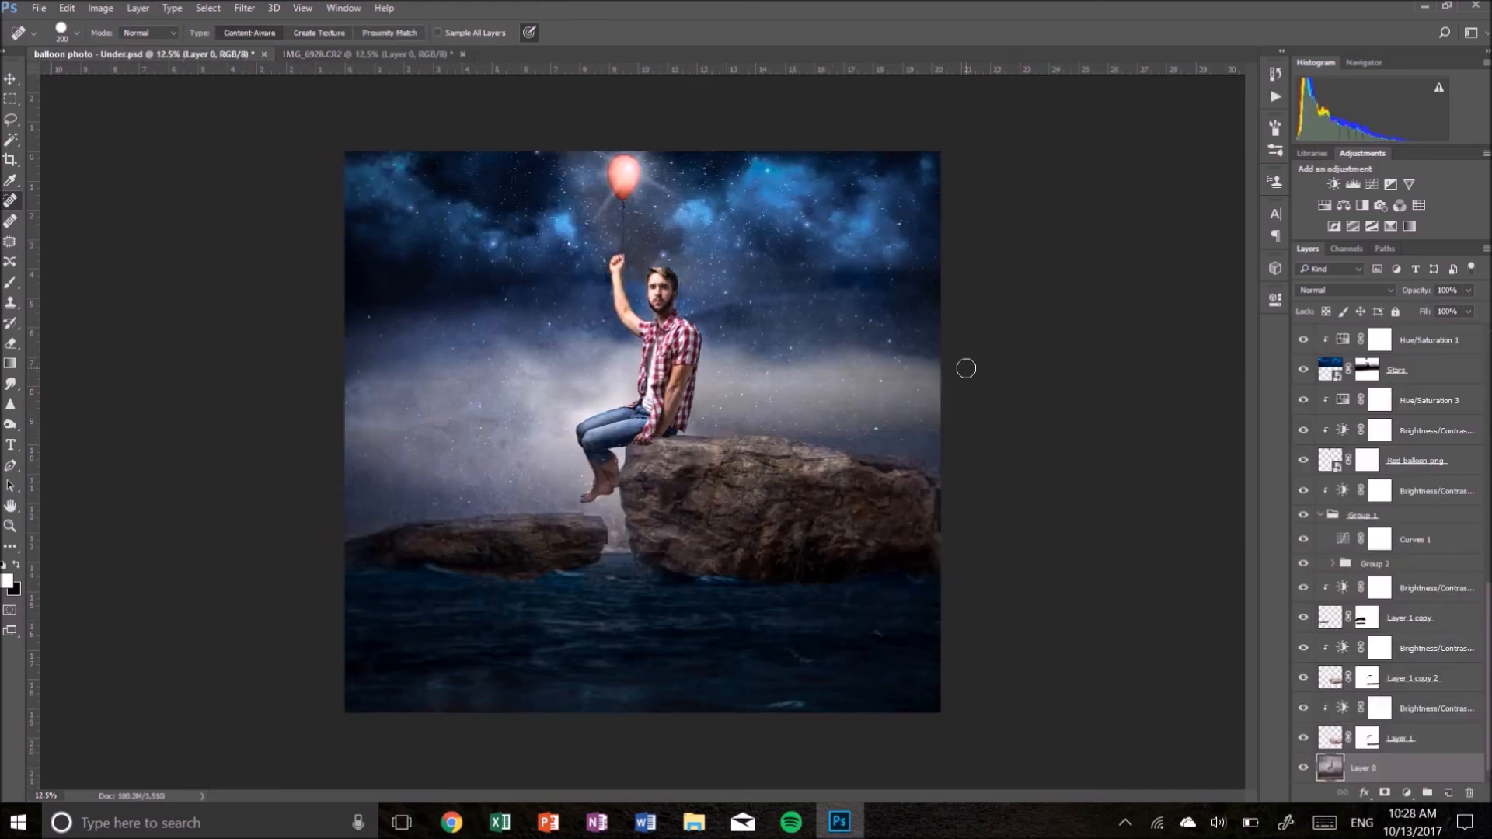